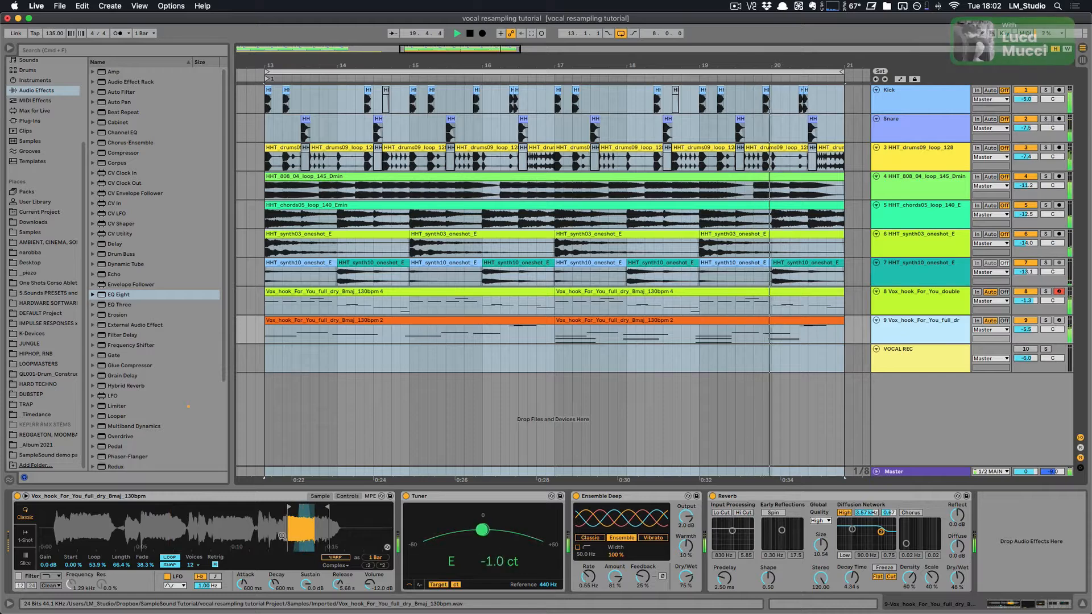
Step: Move the Simpler's loop region later within the vocal sample
left_click_drag(307, 511, 273, 522)
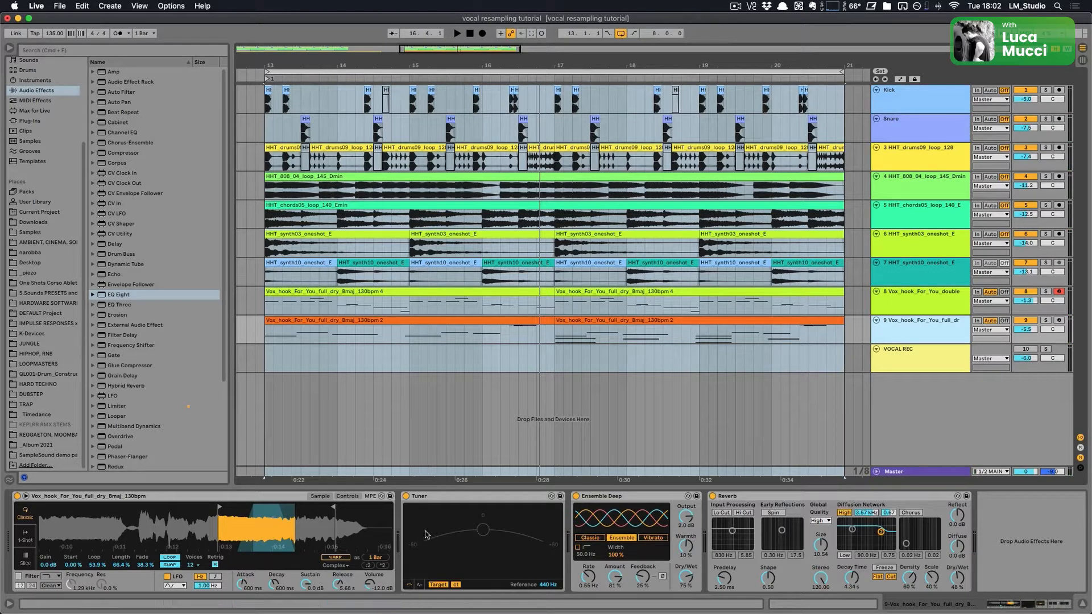
Step: Solo the doubled vocal hook track and play the arrangement to hear it on its own
left_click(925, 305)
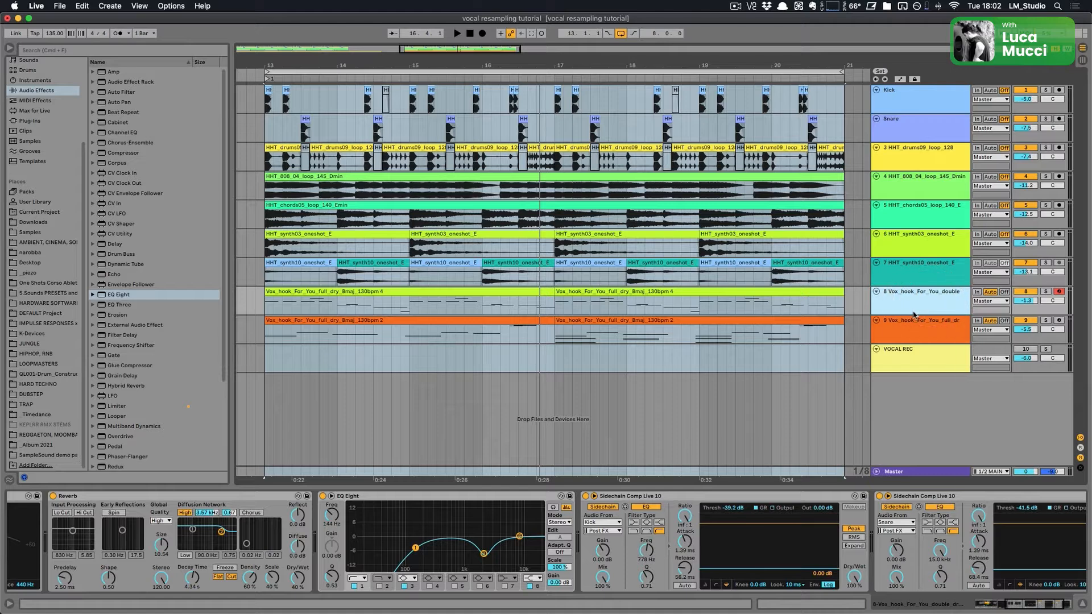
left_click(911, 314)
left_click(910, 312)
left_click(907, 306)
left_click(744, 295)
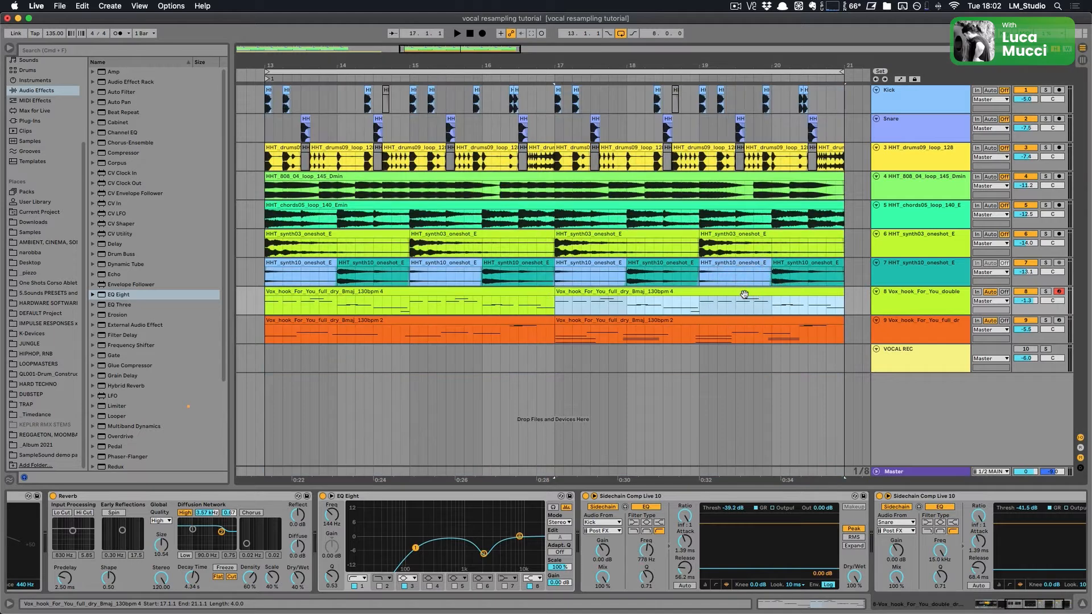
key("s")
key("space")
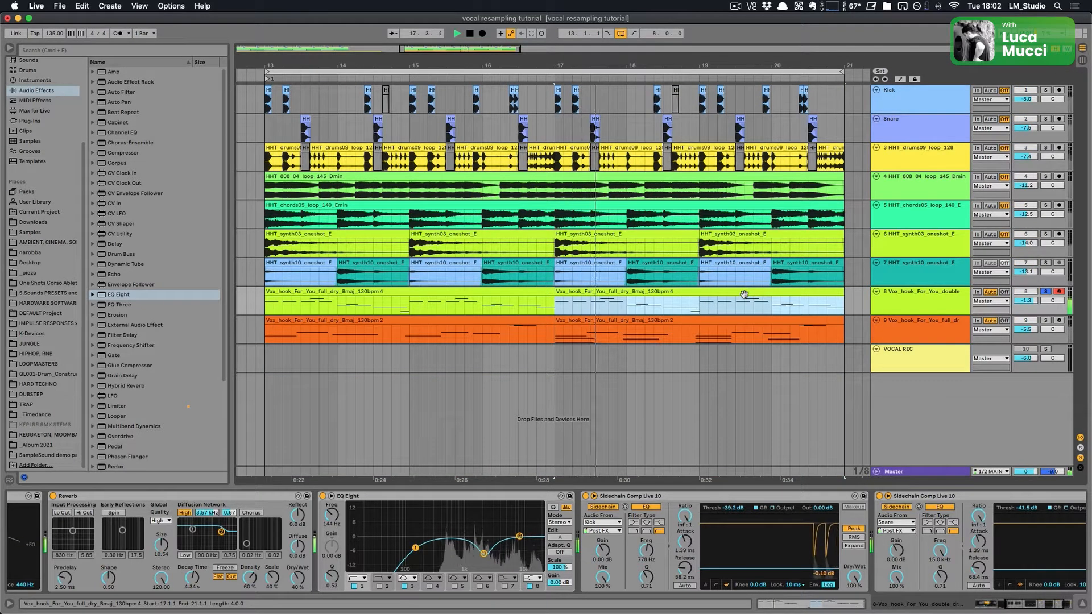
key("space")
Step: Solo the full dry vocal hook track and play it back
left_click(920, 332)
key("s")
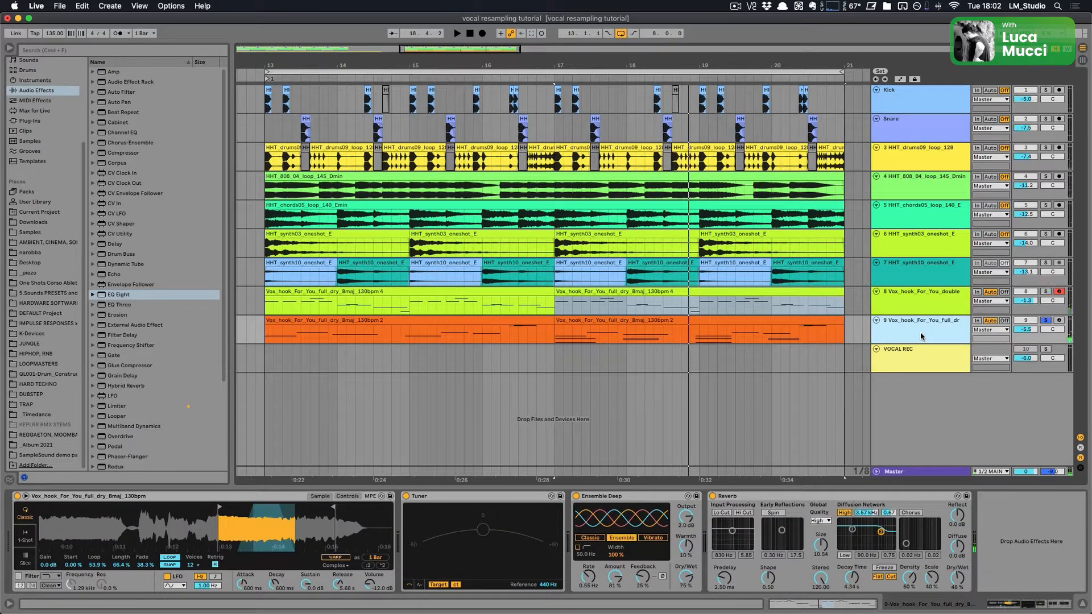
key("space")
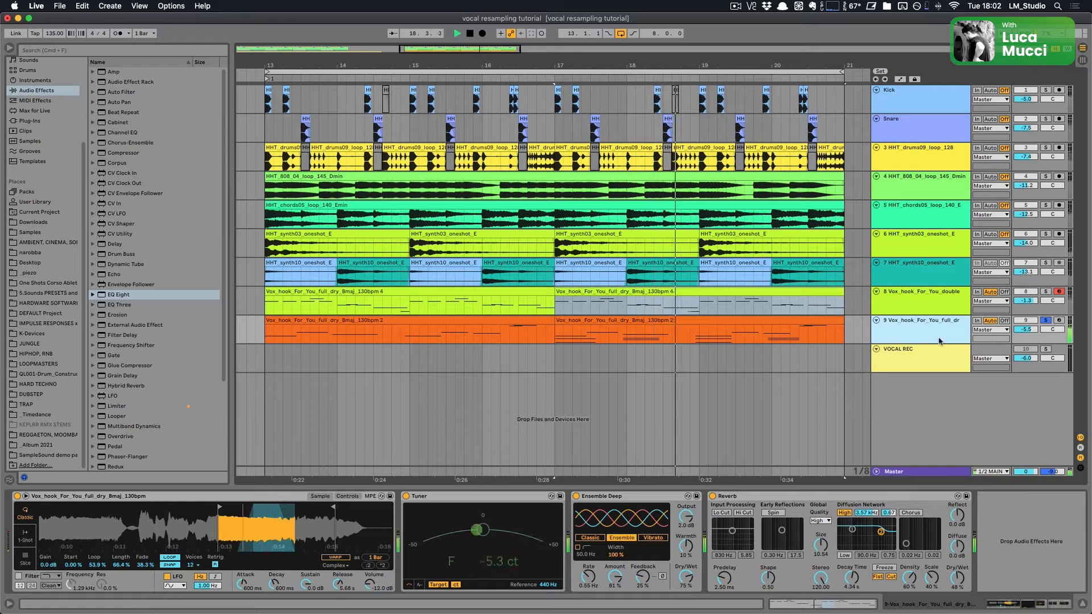
key("space")
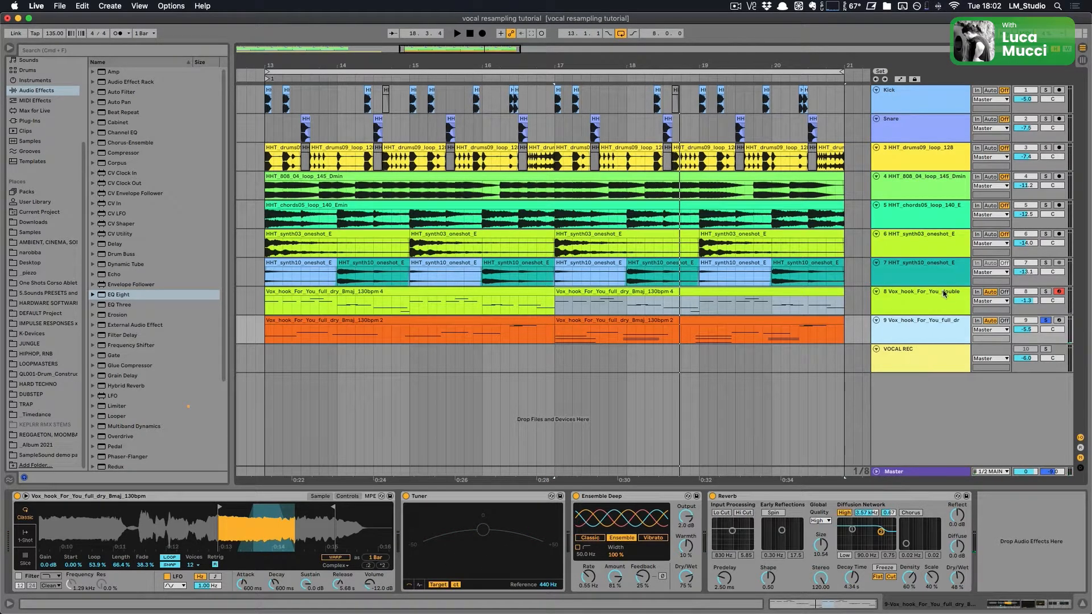
left_click(239, 494)
left_click_drag(238, 515, 176, 529)
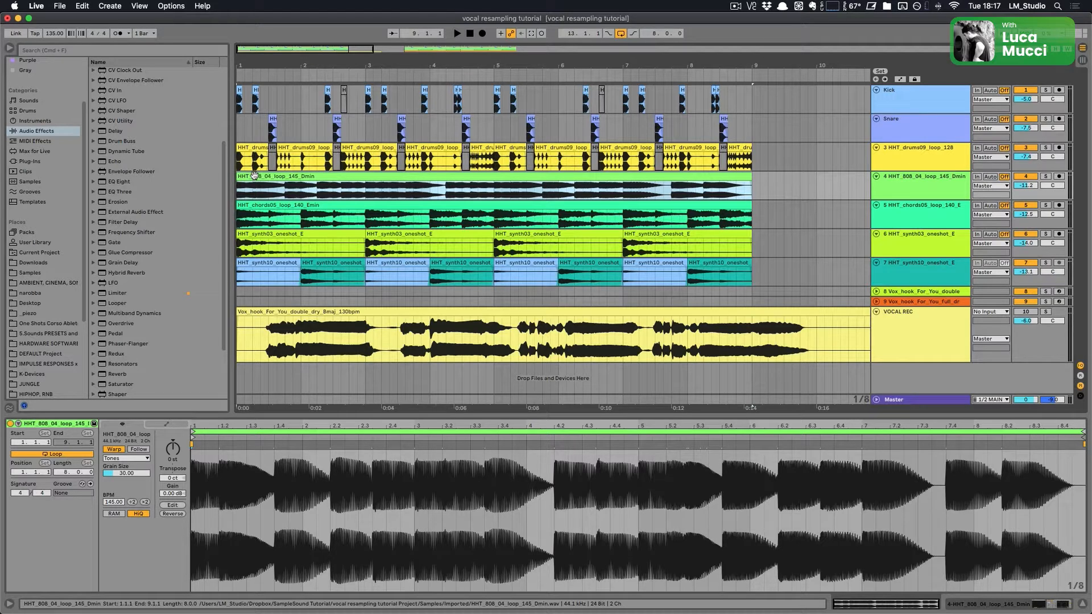
Step: Play back the recorded vocal clip on the VOCAL REC track from several positions to audition it
left_click(254, 174)
key("space")
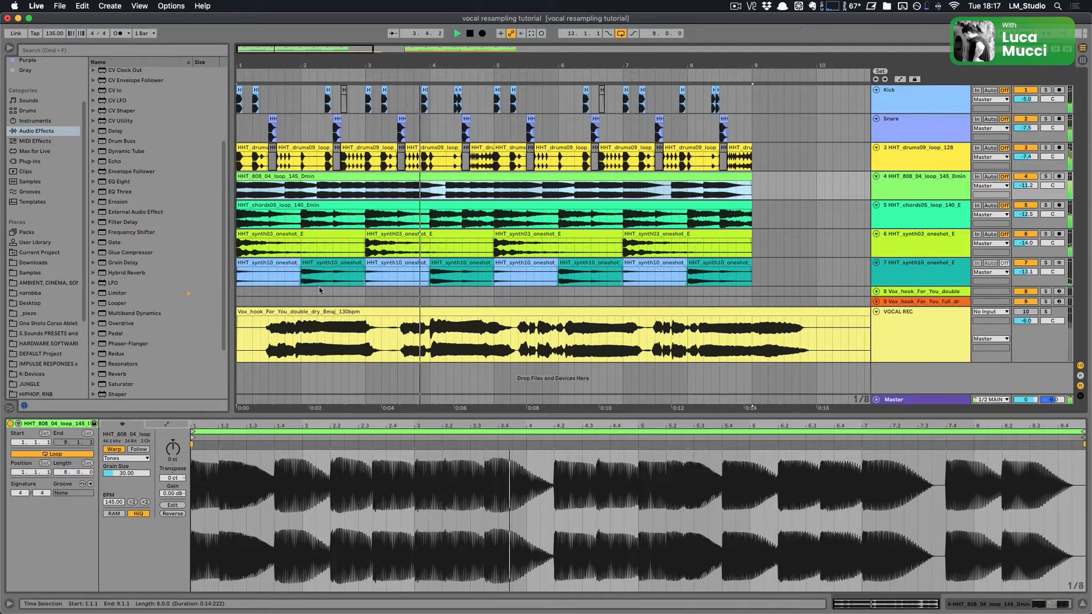
left_click(267, 346)
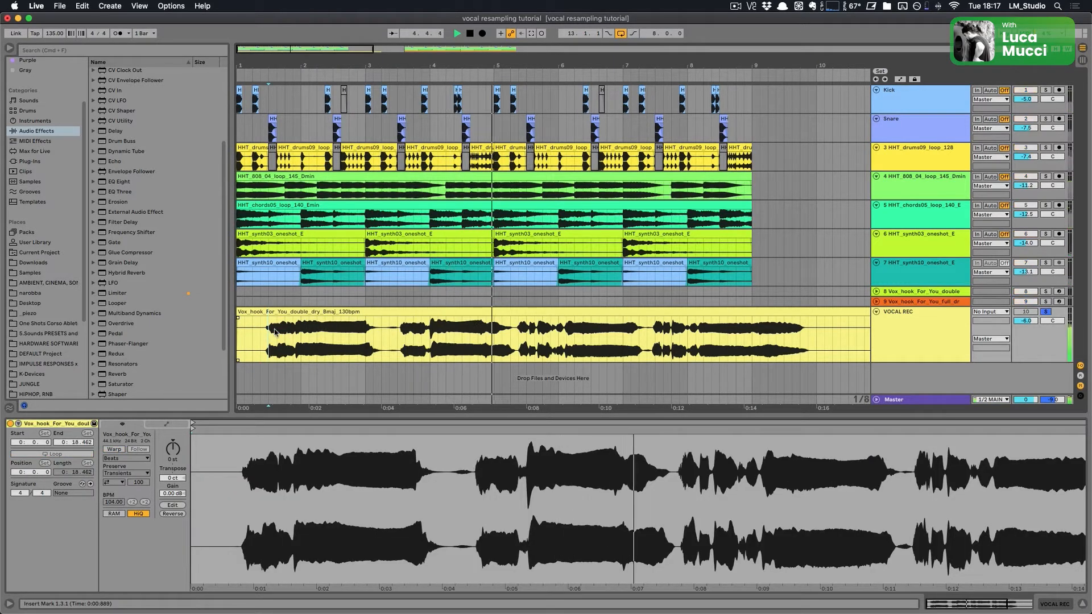
key("space")
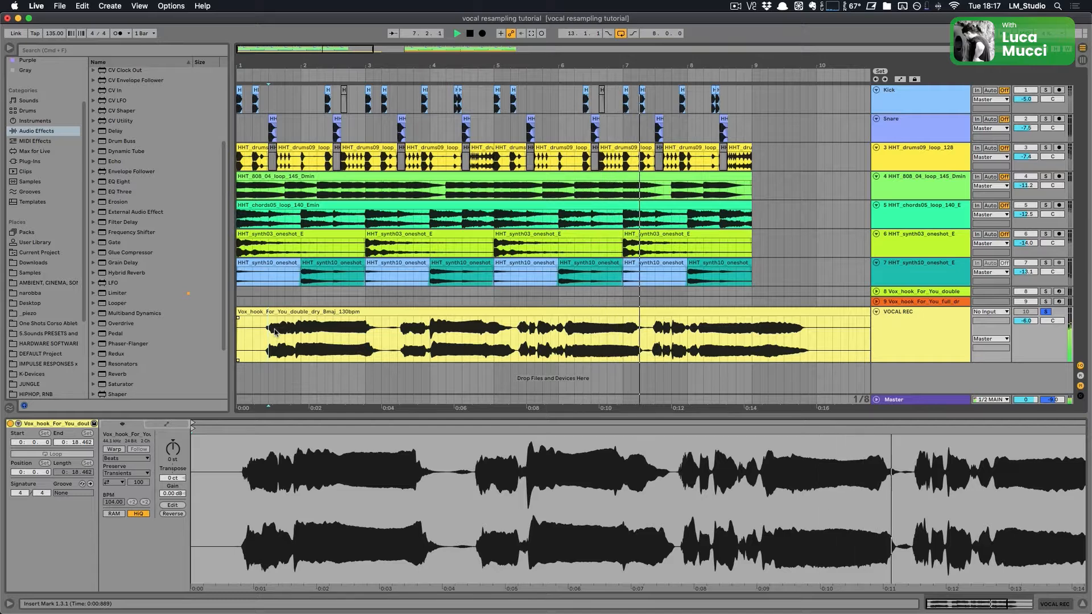
left_click(318, 343)
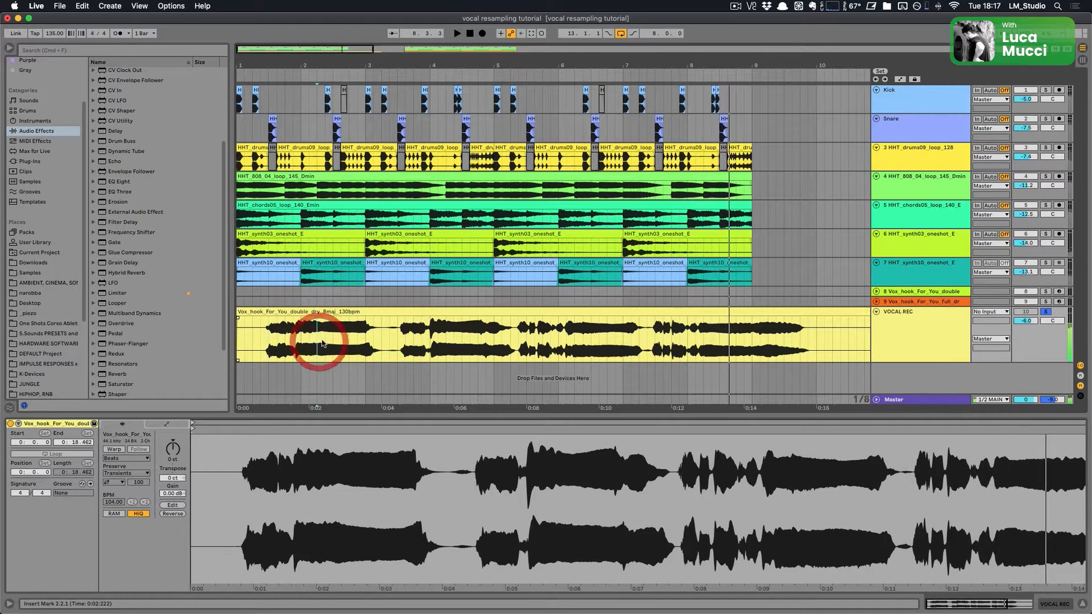
left_click(431, 345)
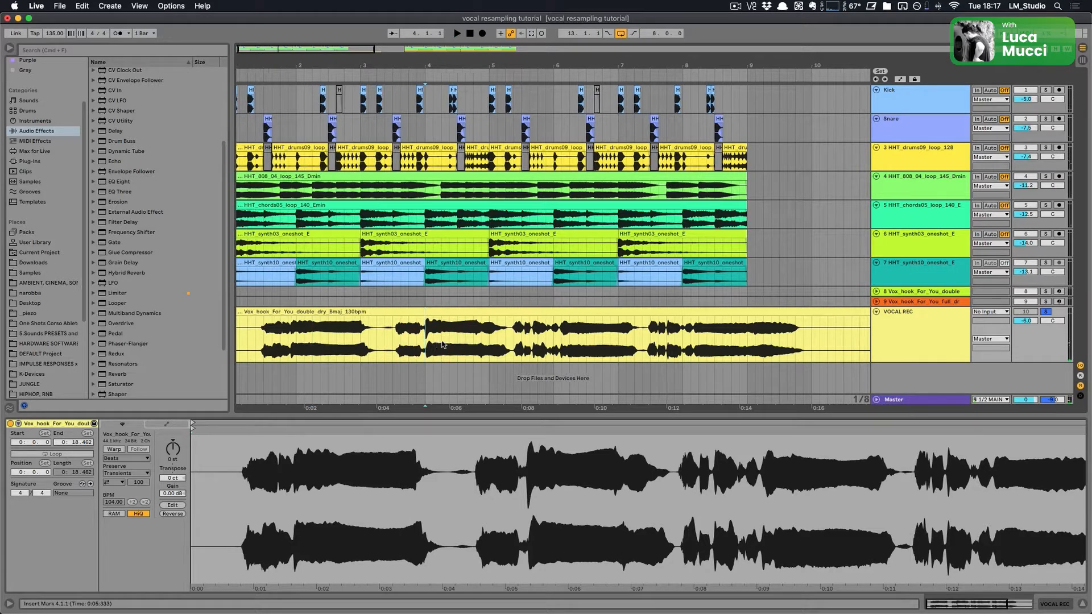
scroll(441, 344, "left", 1)
left_click(451, 340)
key("space")
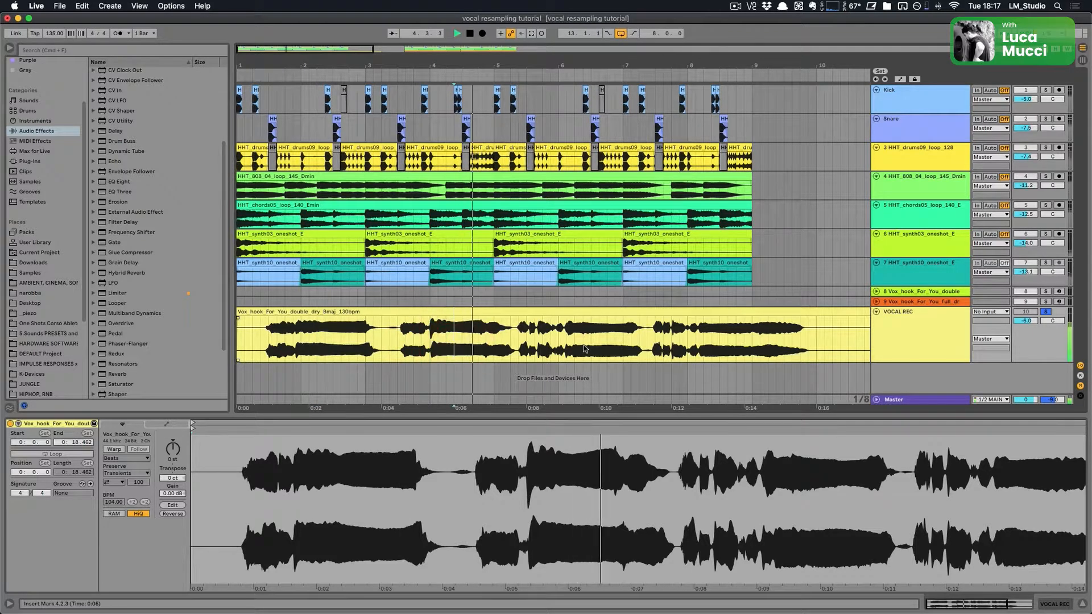
key("space")
left_click(584, 346)
key("space")
key("space")
left_click(713, 347)
Step: Select the vocal section from 2.2.1 to 3.1.1, audition it, and split it into its own clip
key("space")
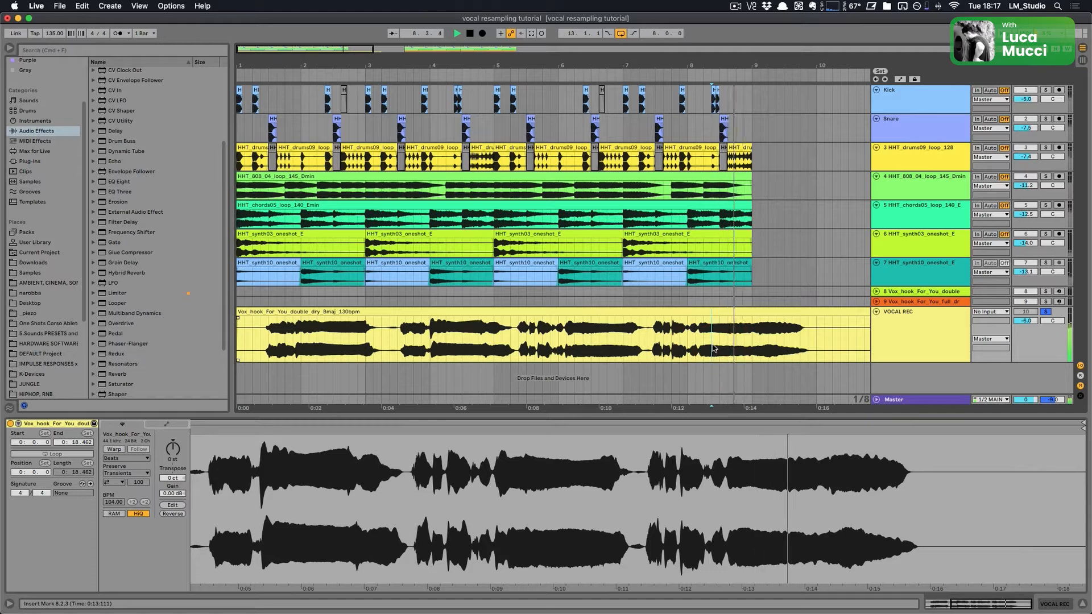
key("space")
mouse_move(367, 339)
left_mouse_down()
mouse_move(316, 342)
mouse_move(362, 335)
left_mouse_up()
left_click(317, 342)
key("space")
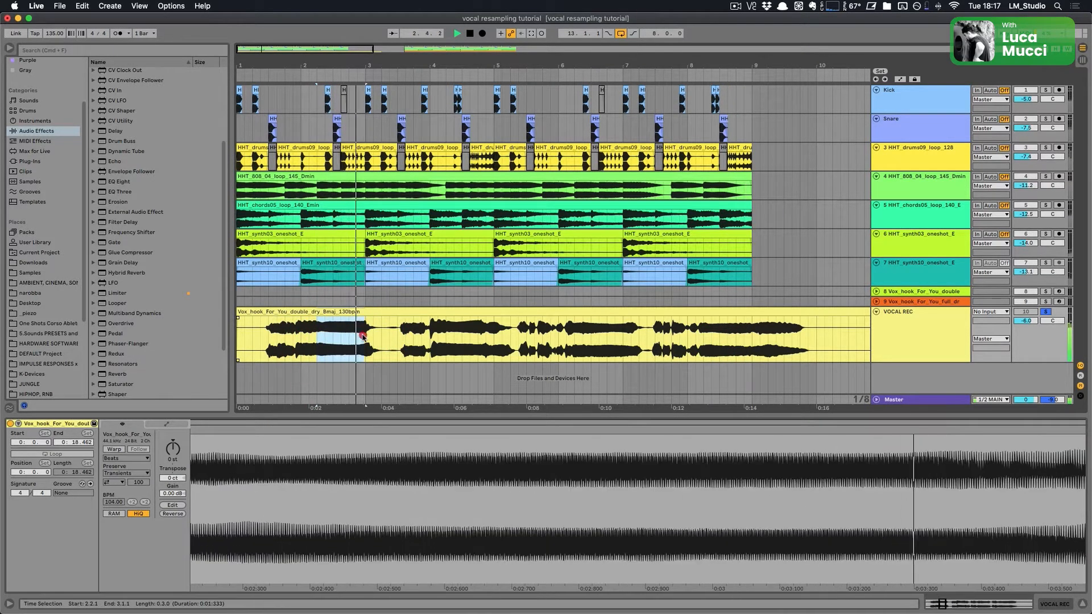
key("space")
key("super+e")
Step: Insert a new MIDI track below the VOCAL REC track
left_click(887, 332)
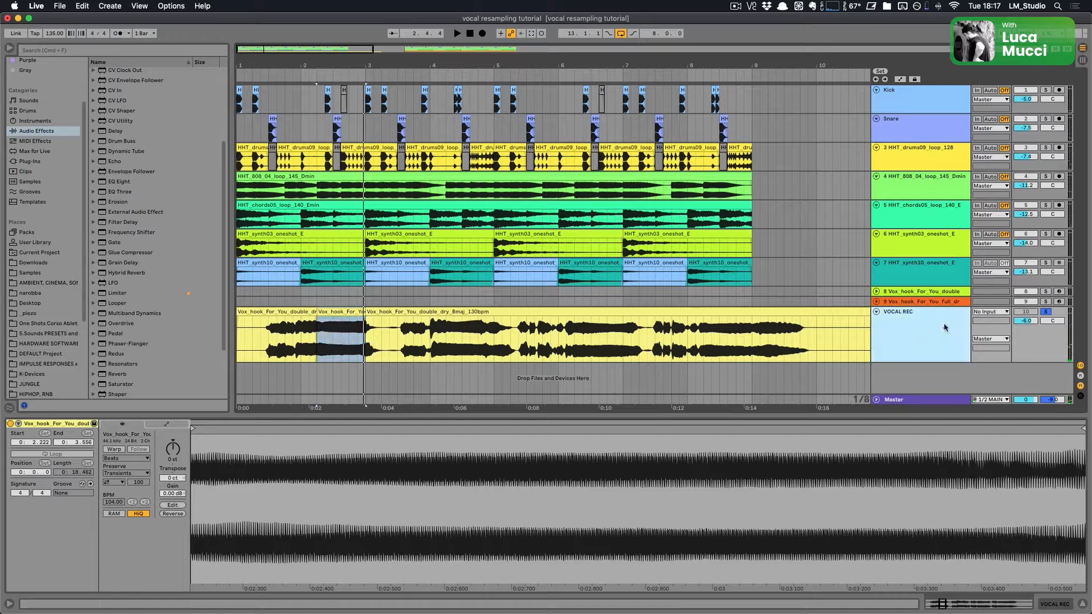
right_click(907, 327)
left_click(953, 416)
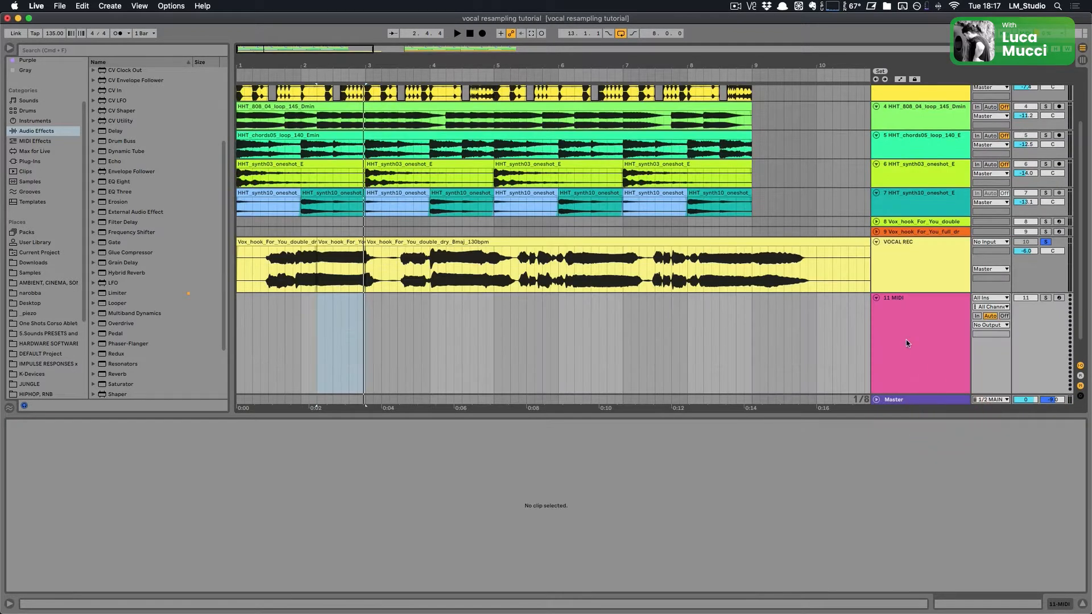
Step: Load the split vocal clip into a Simpler on the new MIDI track
left_click(932, 345)
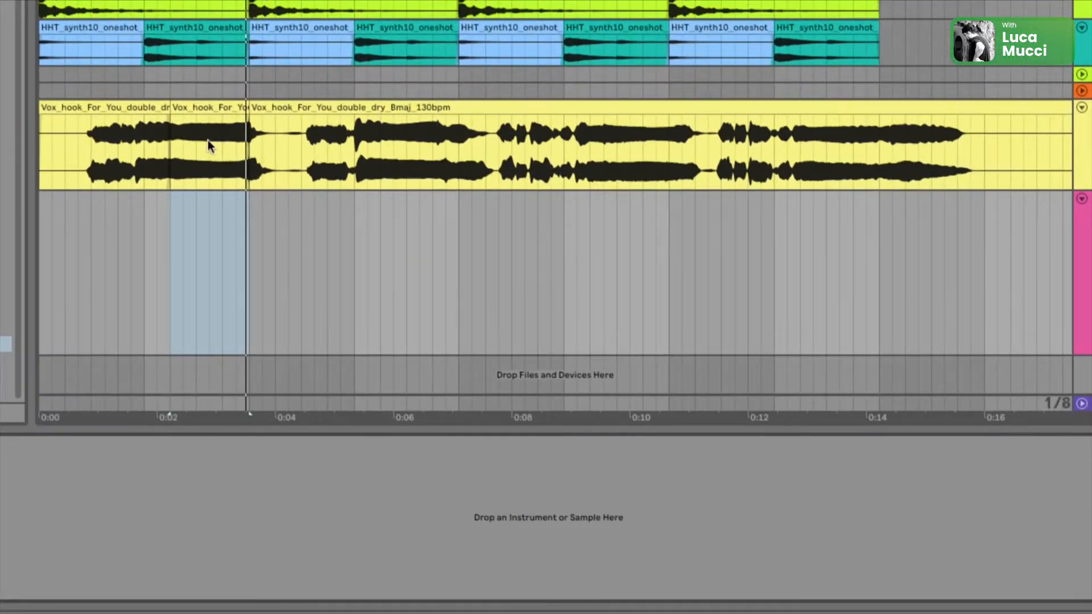
left_click(207, 107)
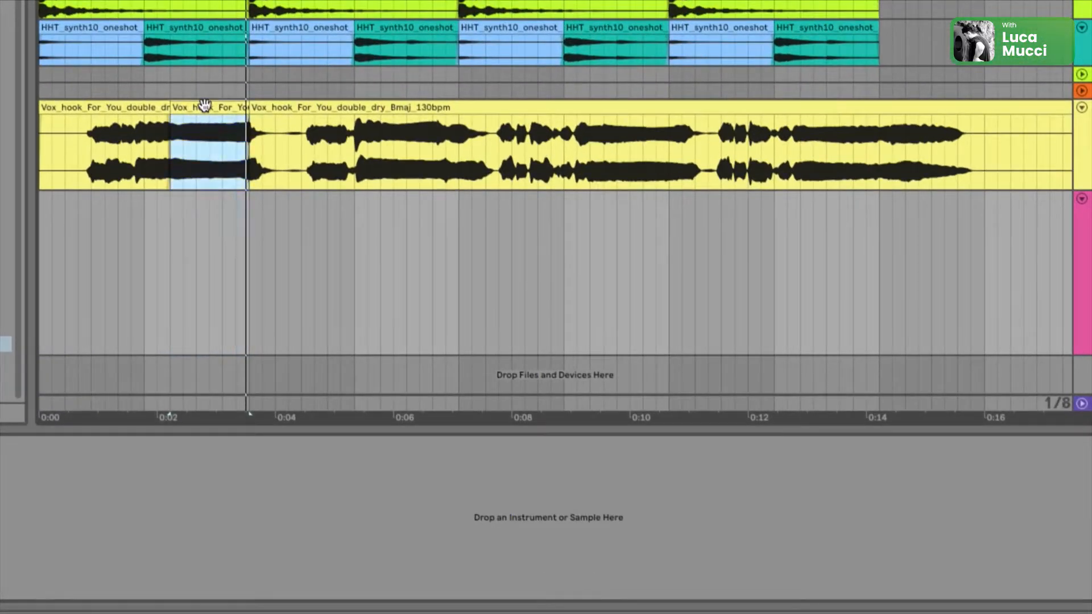
left_click_drag(207, 107, 602, 530)
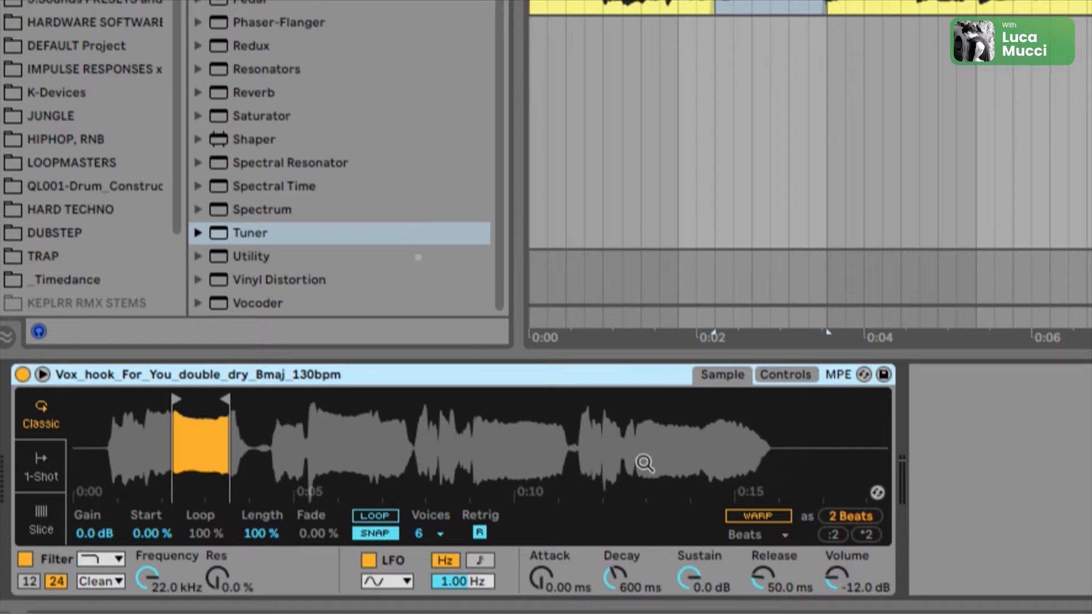
Step: Add a Tuner after the Simpler and play notes to check the sample's pitch
left_click(251, 233)
double_click(250, 233)
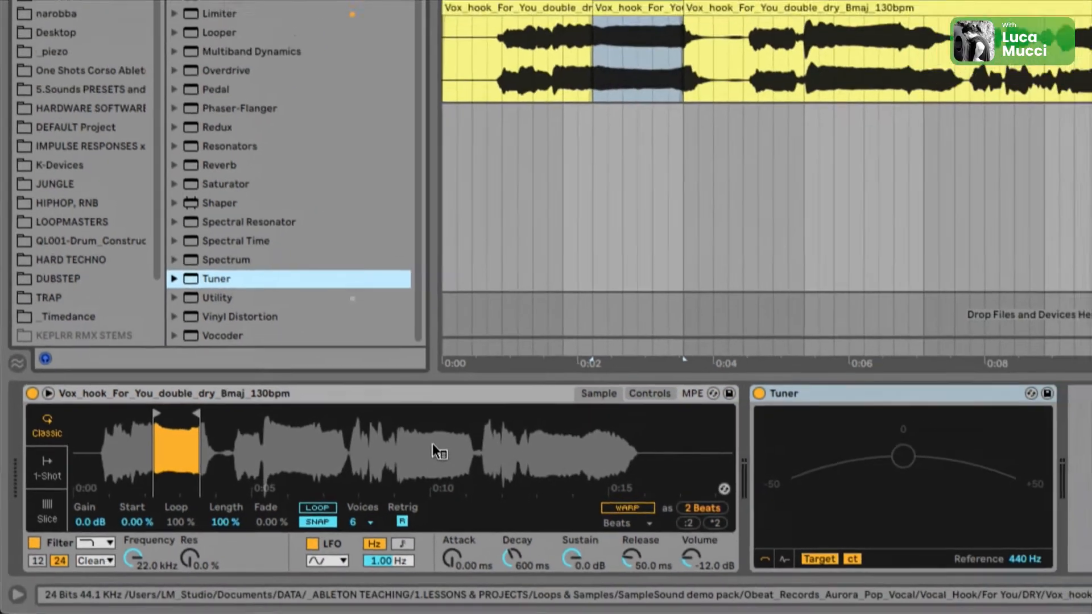
key("a")
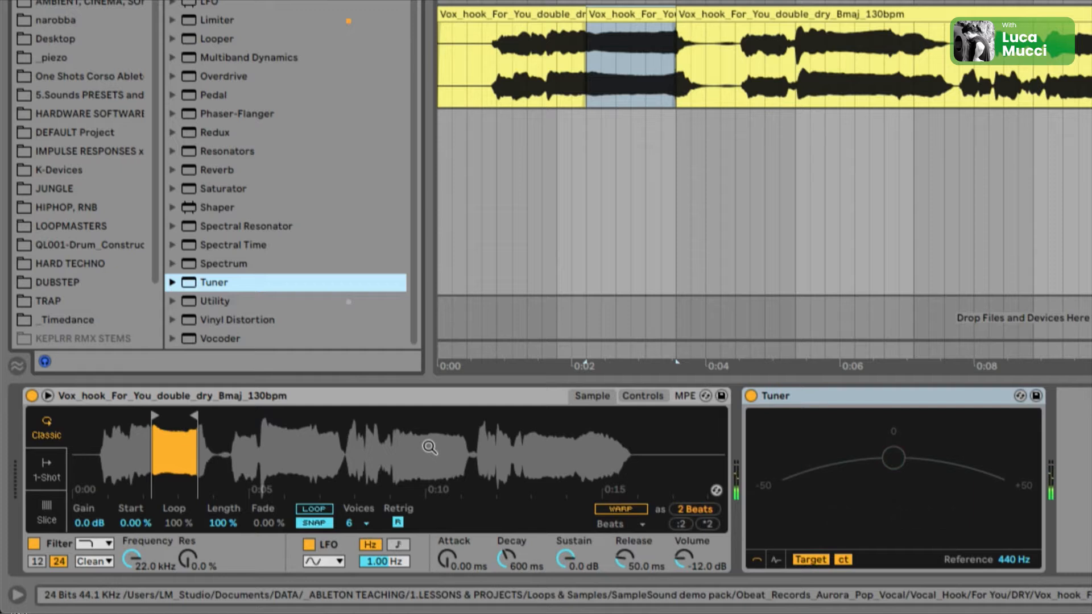
key("a")
key("a")
key("a")
Step: Transpose the Simpler's sample to -3 st
left_click(644, 396)
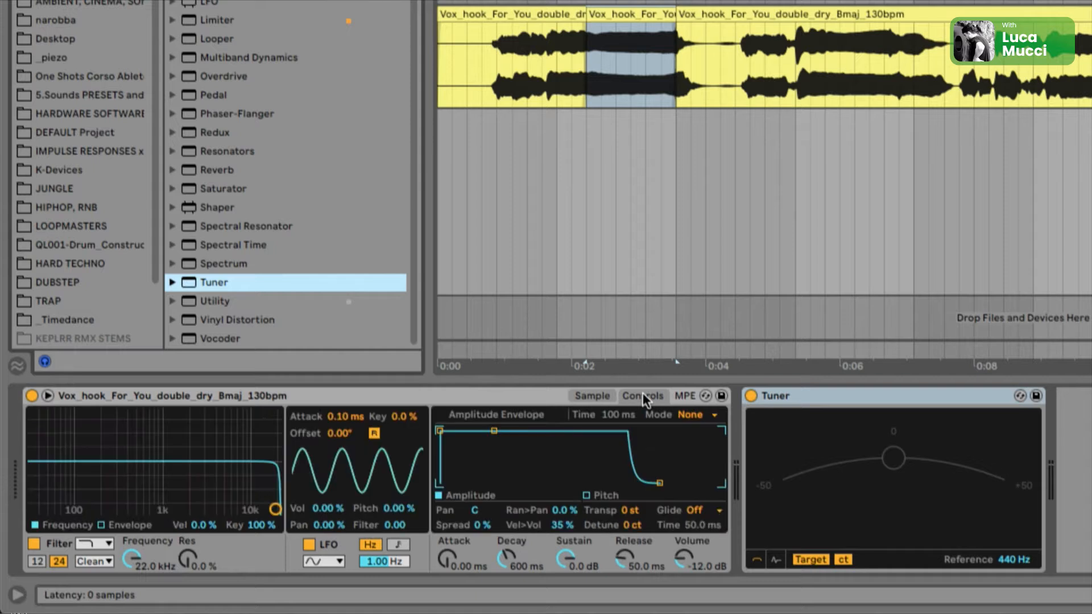
left_click(626, 512)
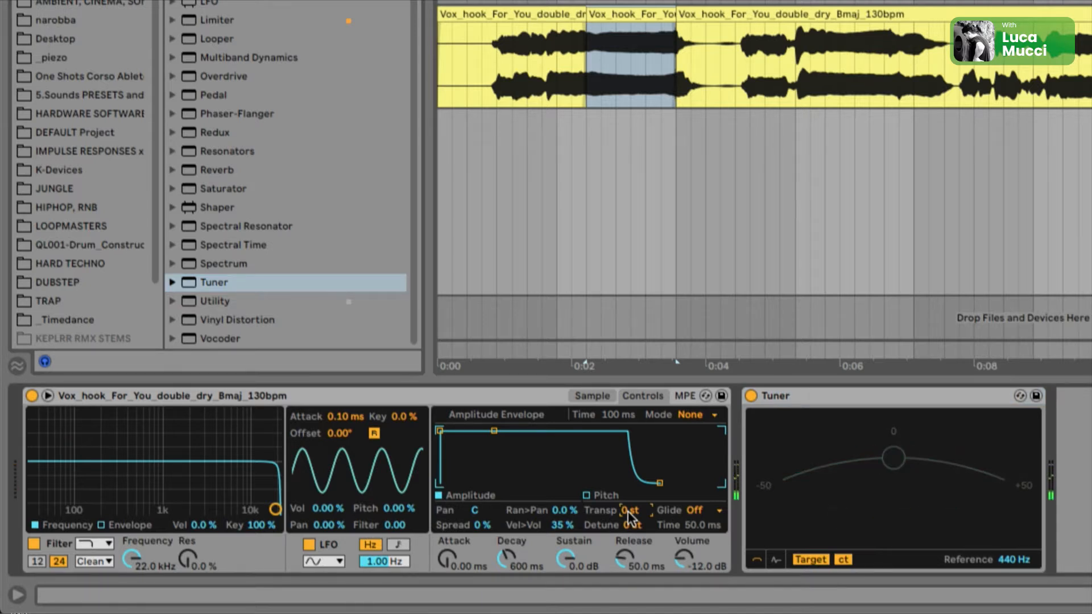
key("Down")
key("Down")
key("Down")
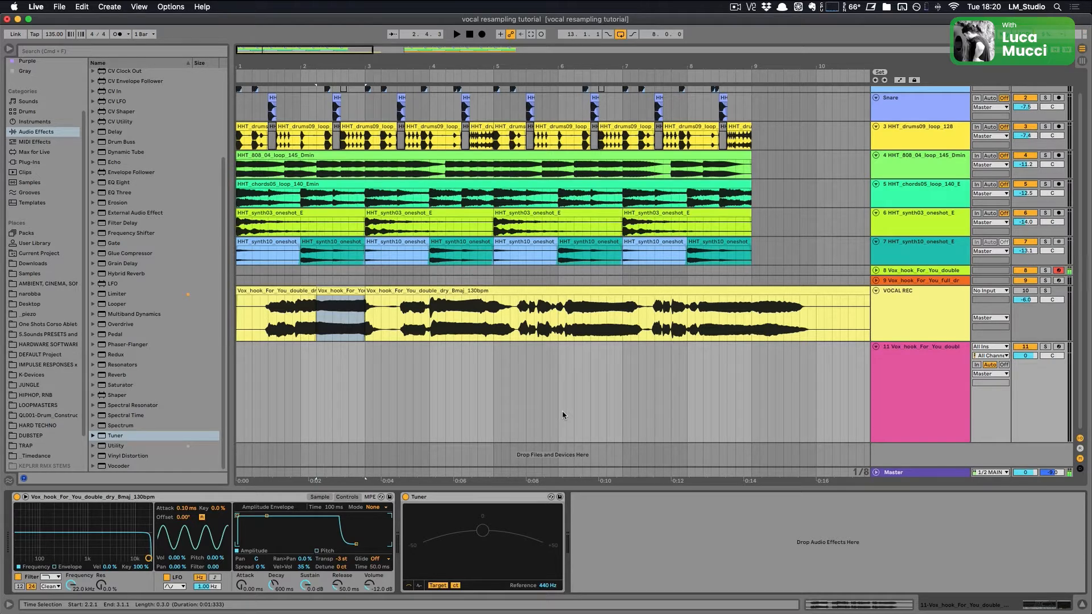
Step: Arm the vocal MIDI track for recording and set the Simpler to 1 voice
left_click(903, 385)
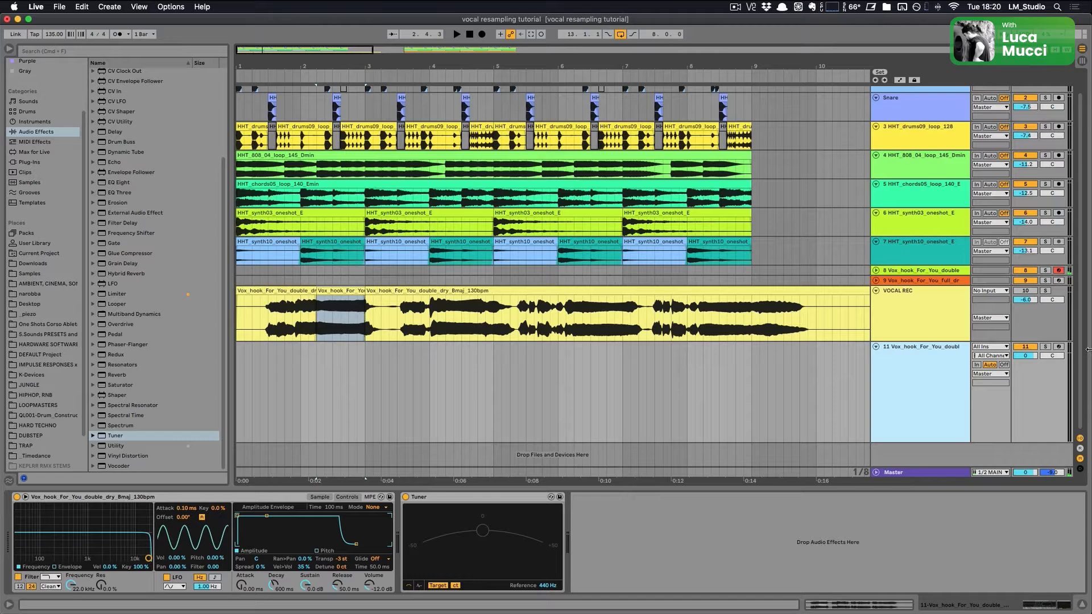
left_click(1058, 350)
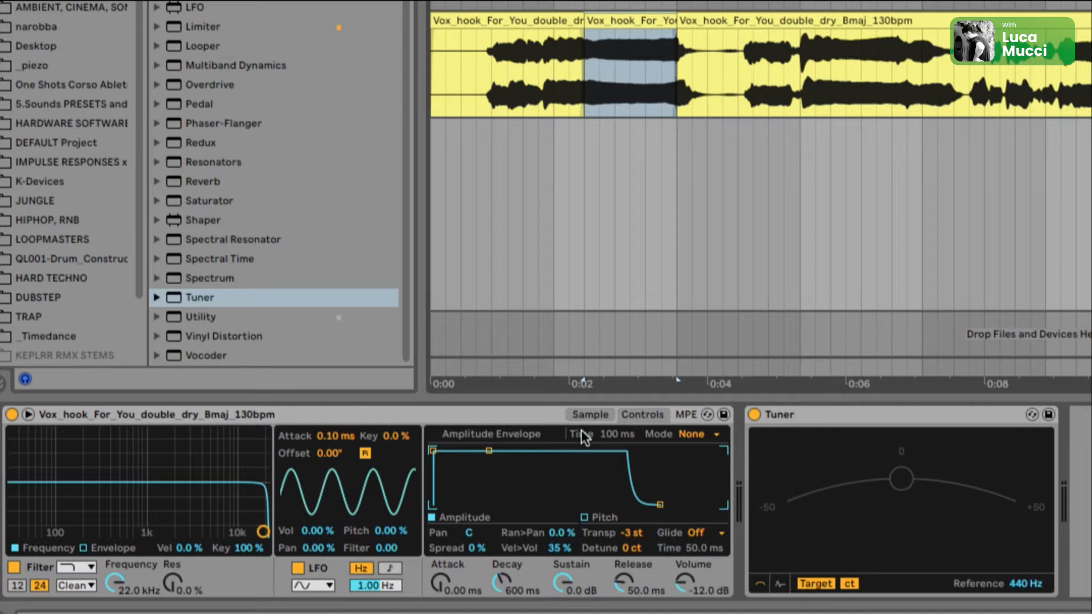
left_click(586, 414)
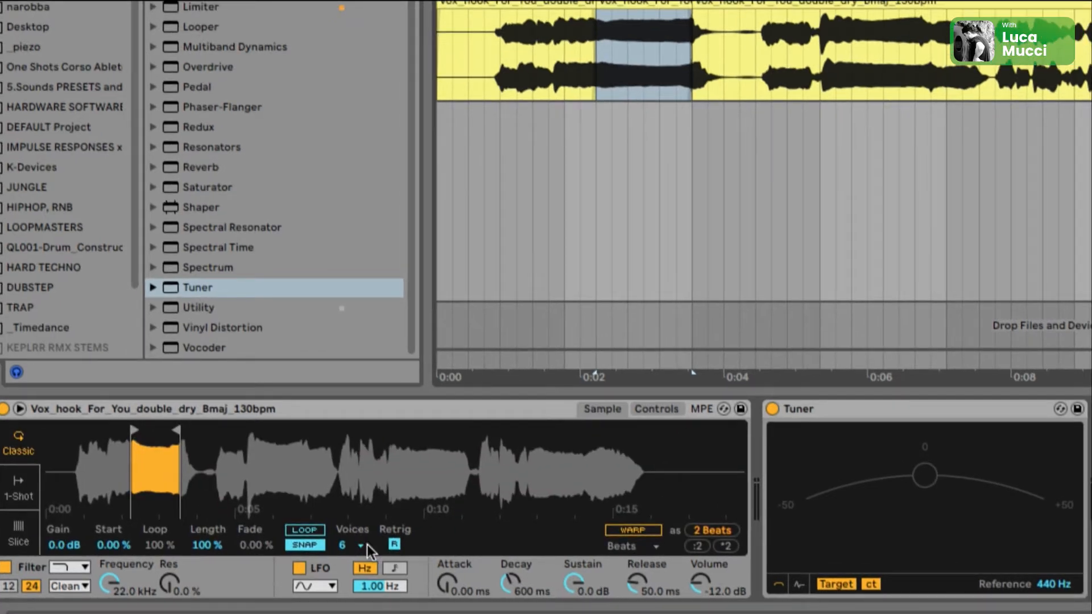
left_click(367, 545)
left_click(347, 304)
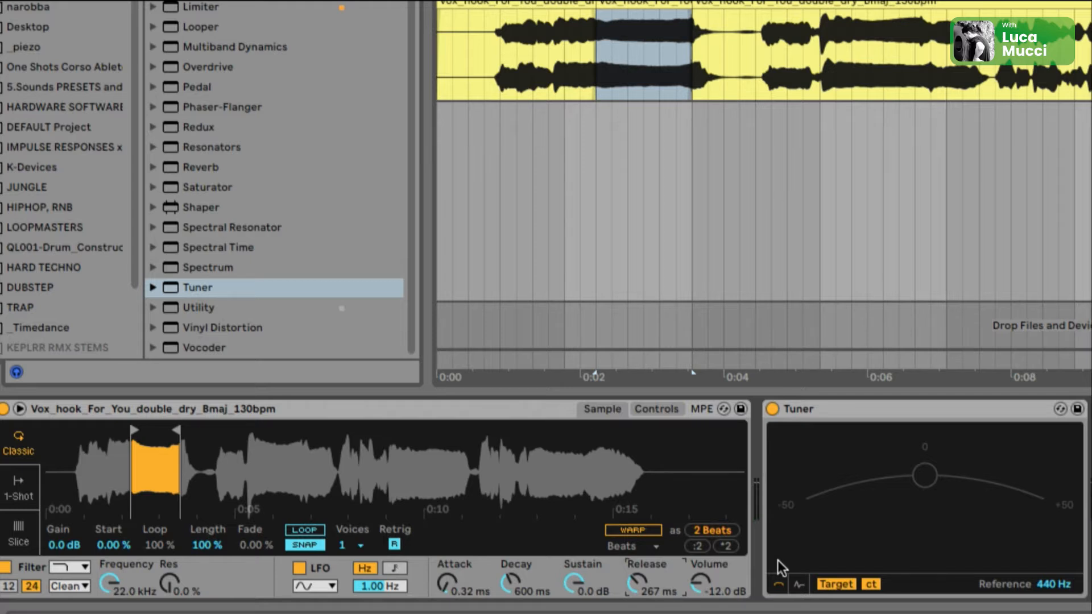
Step: Turn on Glide in the Simpler and set the glide time to 102 ms
left_click(656, 409)
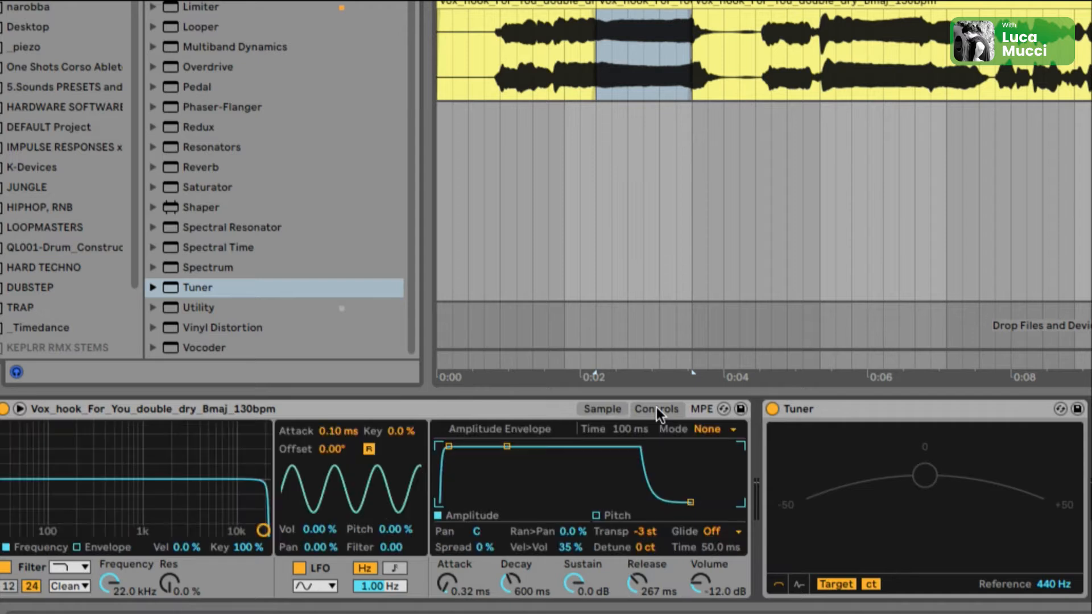
left_click(721, 530)
left_click(725, 578)
left_click_drag(714, 548, 714, 527)
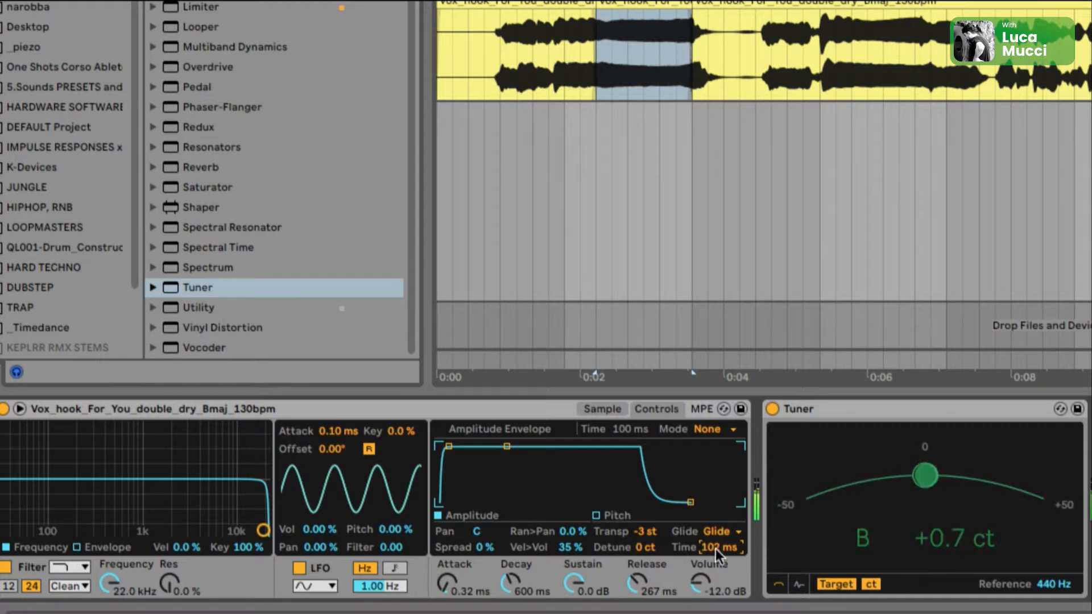
mouse_move(716, 548)
left_mouse_down()
mouse_move(715, 569)
mouse_move(715, 548)
left_mouse_up()
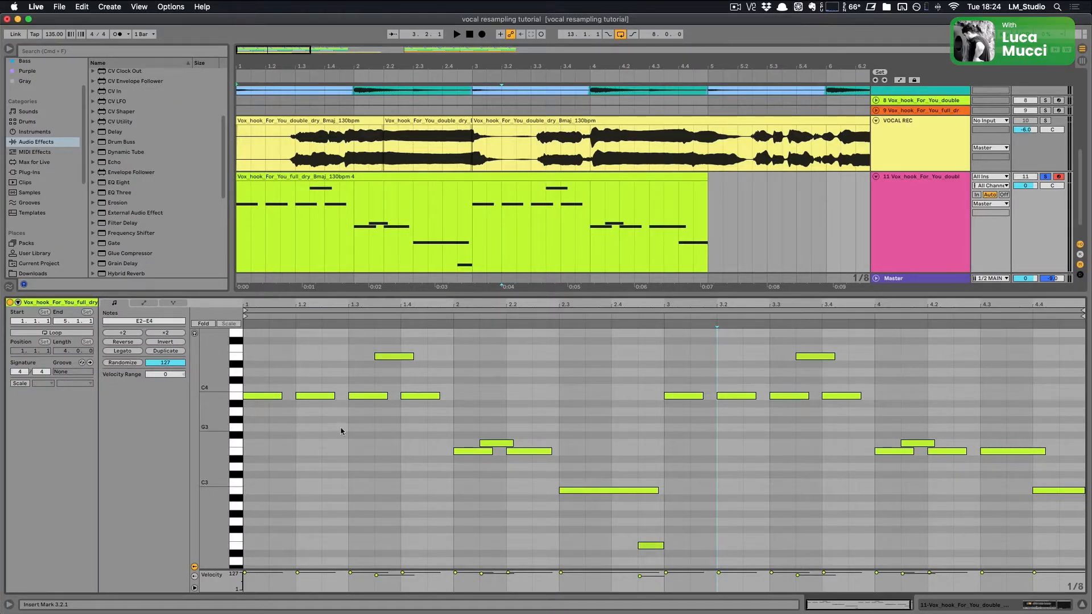
Step: Select groups of notes in the MIDI melody and play them back to audition the resampled vocal
left_click_drag(360, 422, 426, 353)
left_click_drag(463, 408, 516, 463)
key("space")
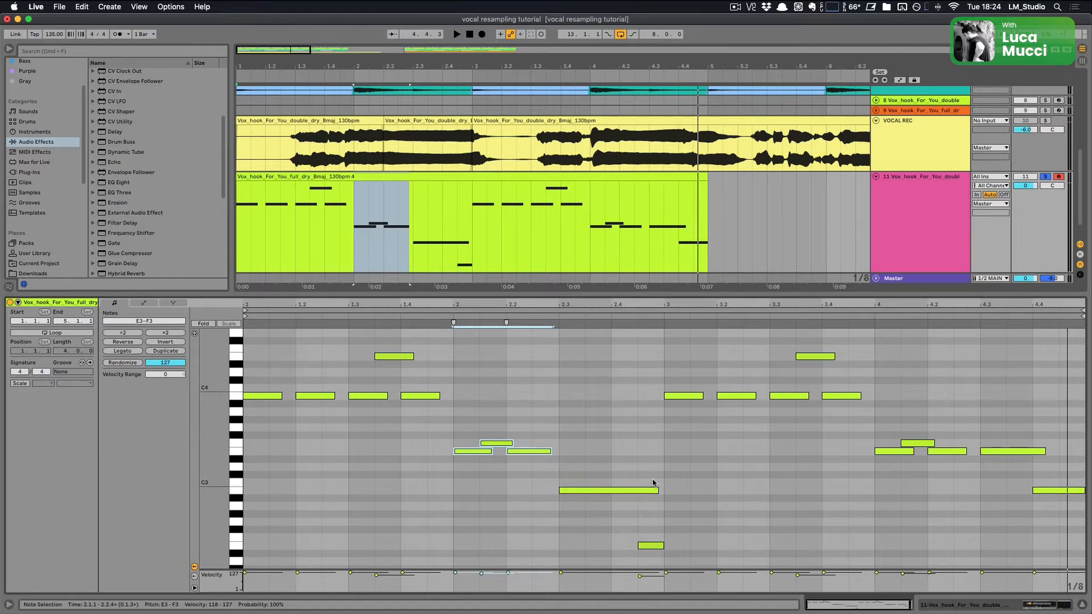
left_click_drag(451, 342, 358, 419)
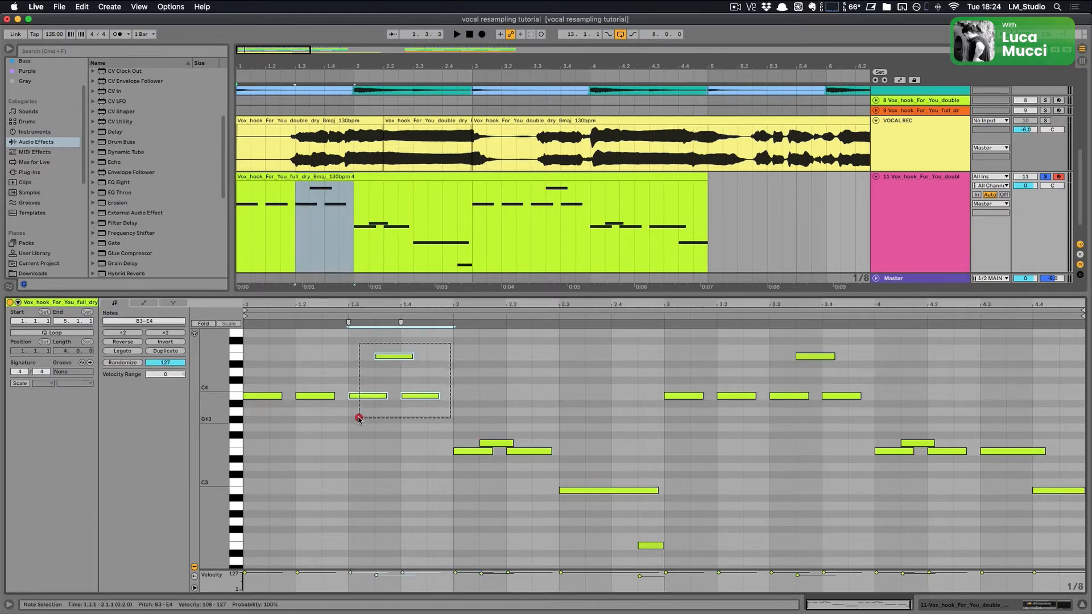
key("space")
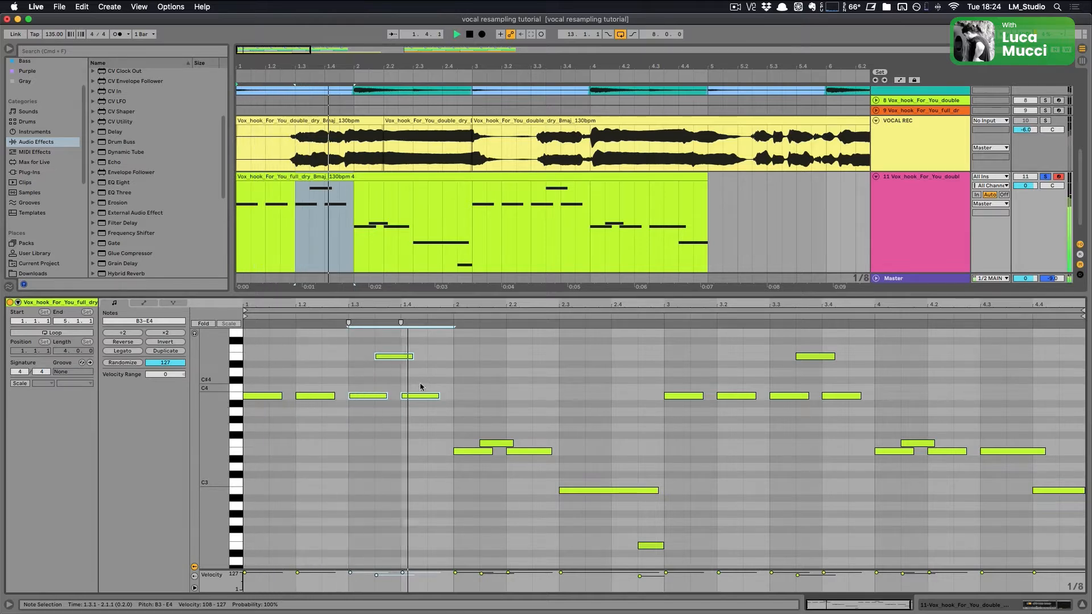
key("space")
mouse_move(448, 382)
left_mouse_down()
mouse_move(402, 424)
mouse_move(468, 368)
mouse_move(455, 376)
left_mouse_up()
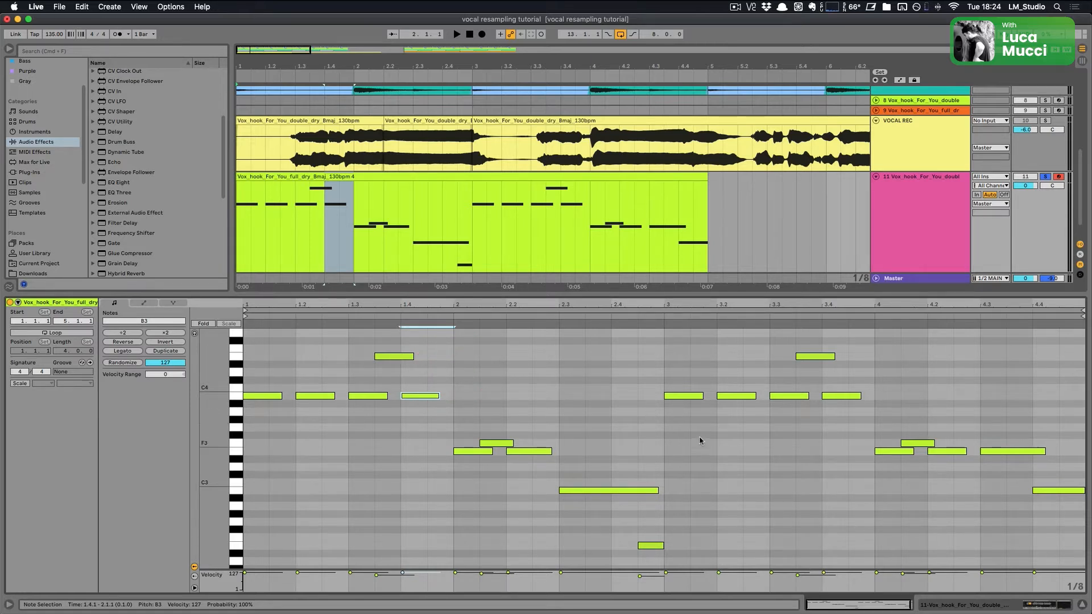
left_click(830, 356)
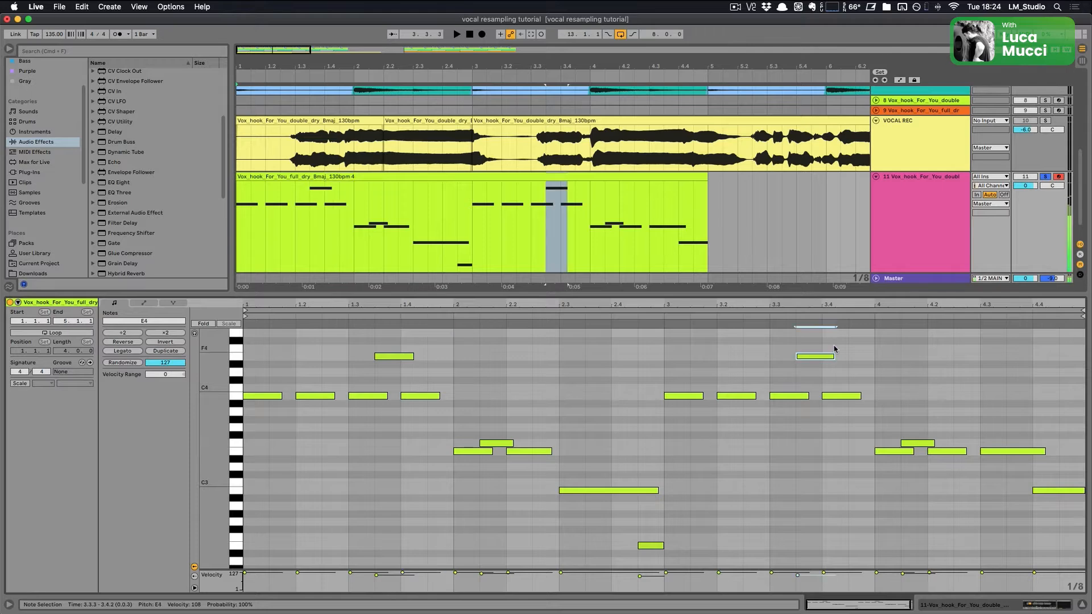
key("shift+Tab")
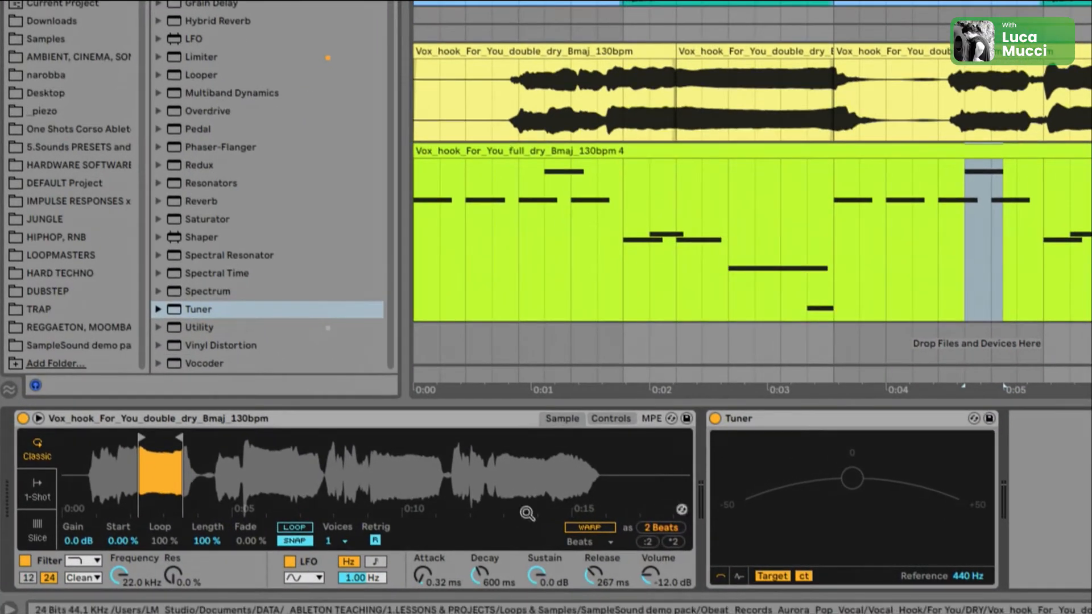
Step: Turn on Warp for the Simpler's sample with Complex warp mode and play the melody to hear it
left_click(599, 528)
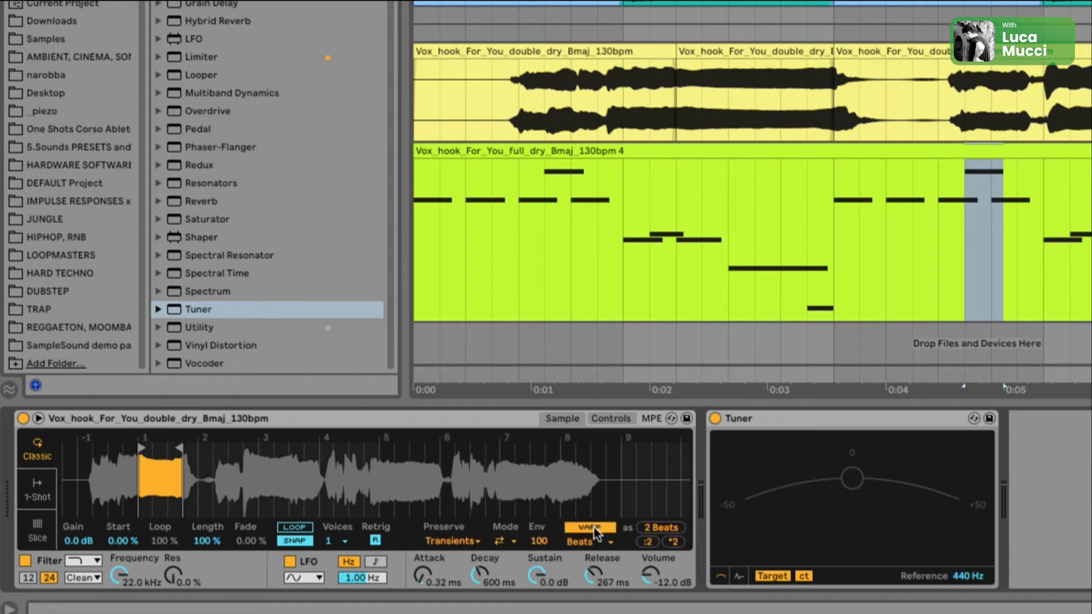
left_click(586, 536)
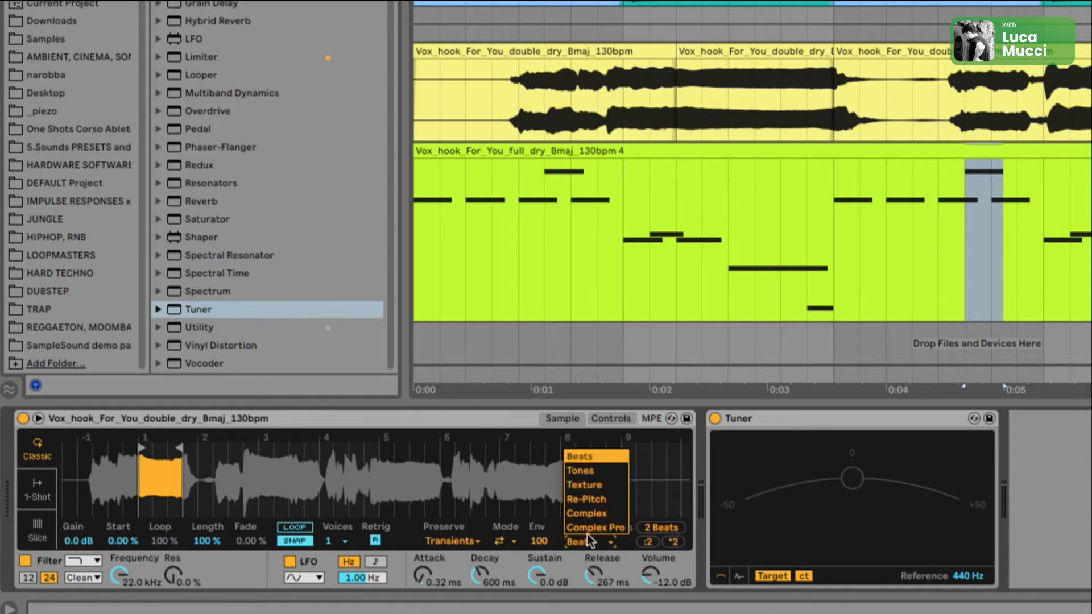
left_click(593, 513)
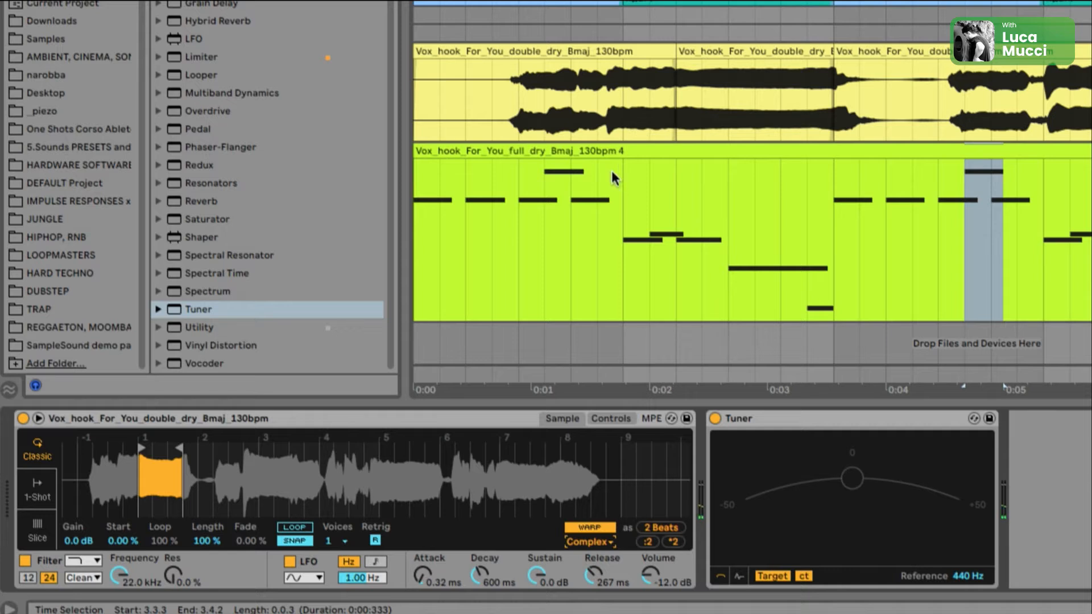
left_click(517, 208)
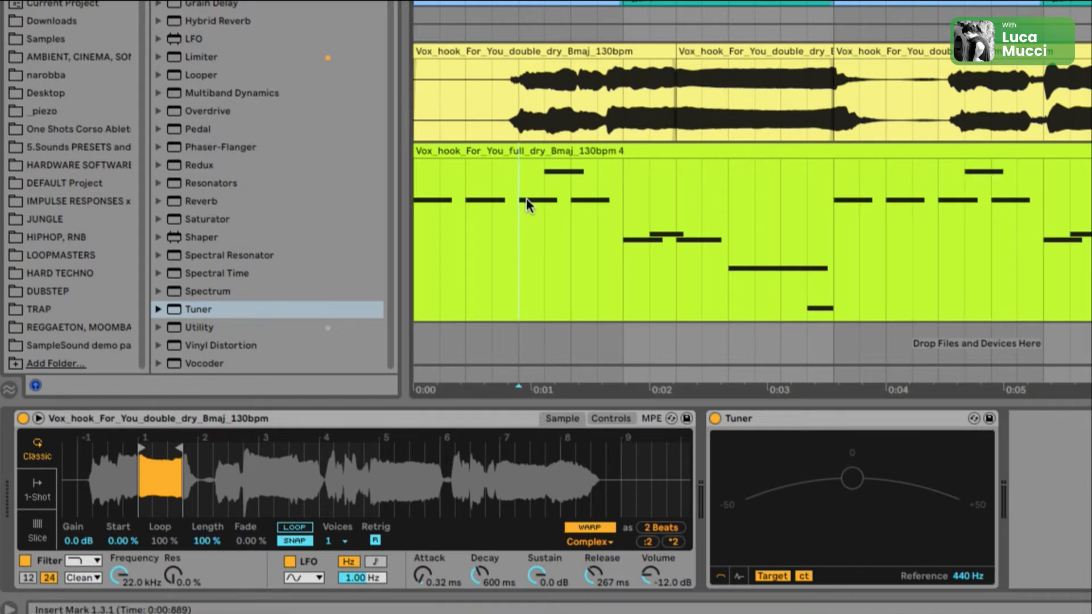
key("space")
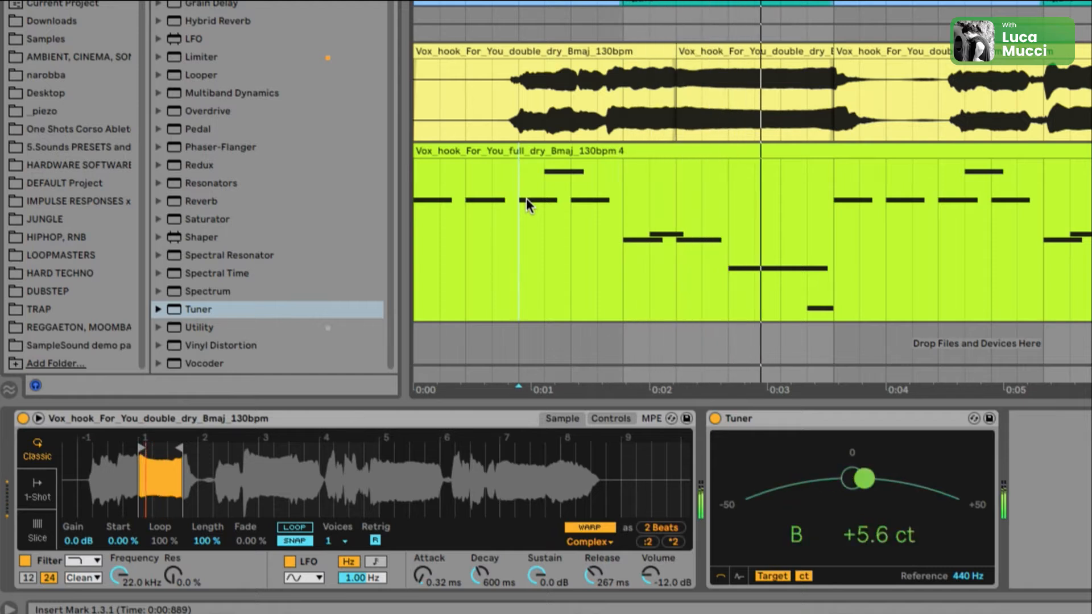
key("space")
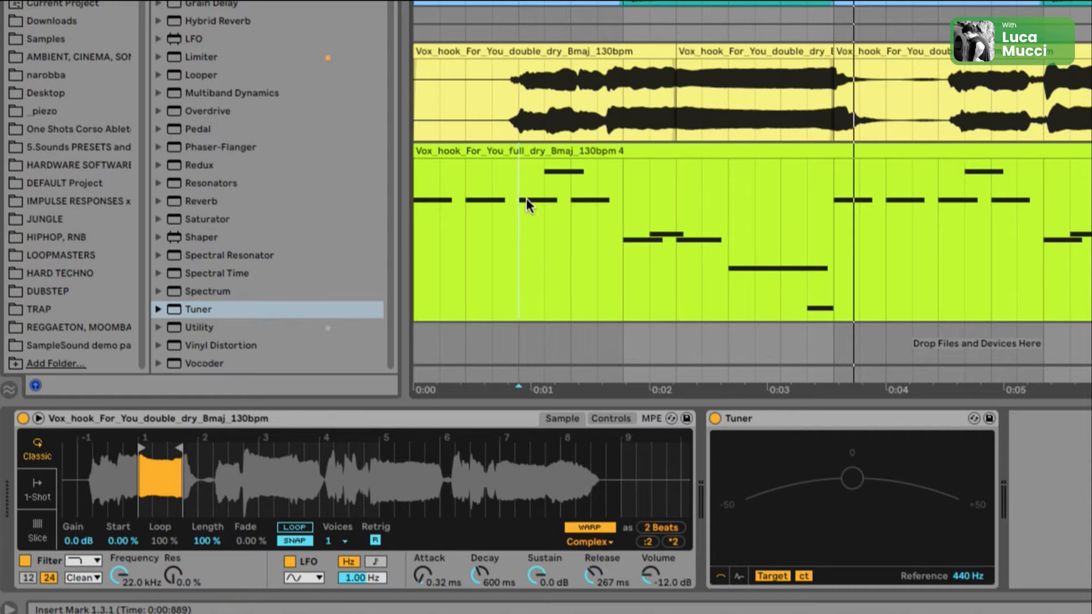
Step: Turn on looping in the Simpler and set Loop to 53.9 %, Length to 78.1 % and Fade to 56.2 %
left_click(590, 532)
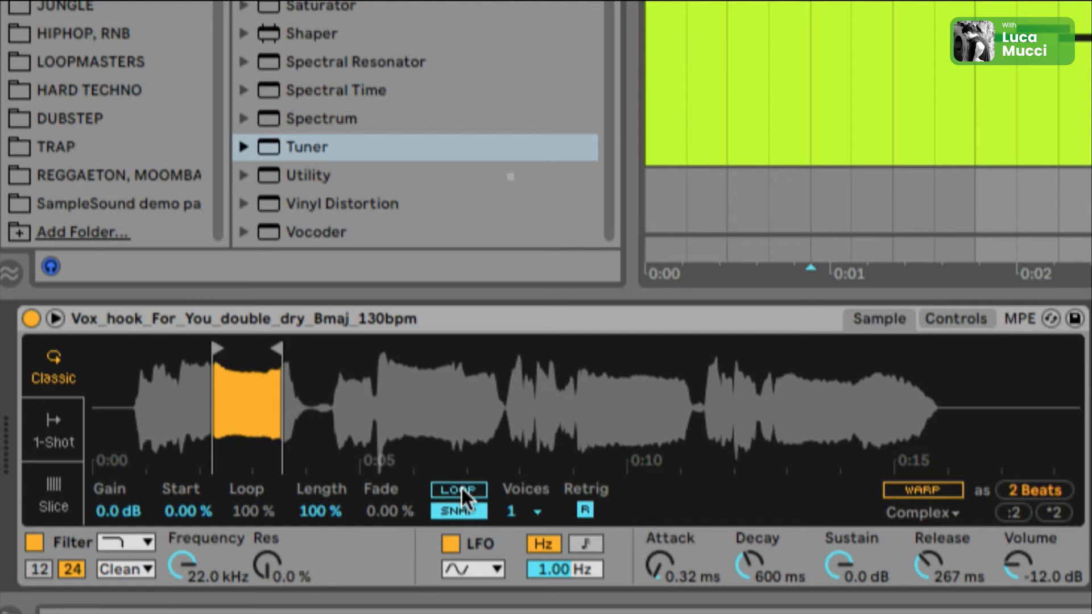
left_click(406, 501)
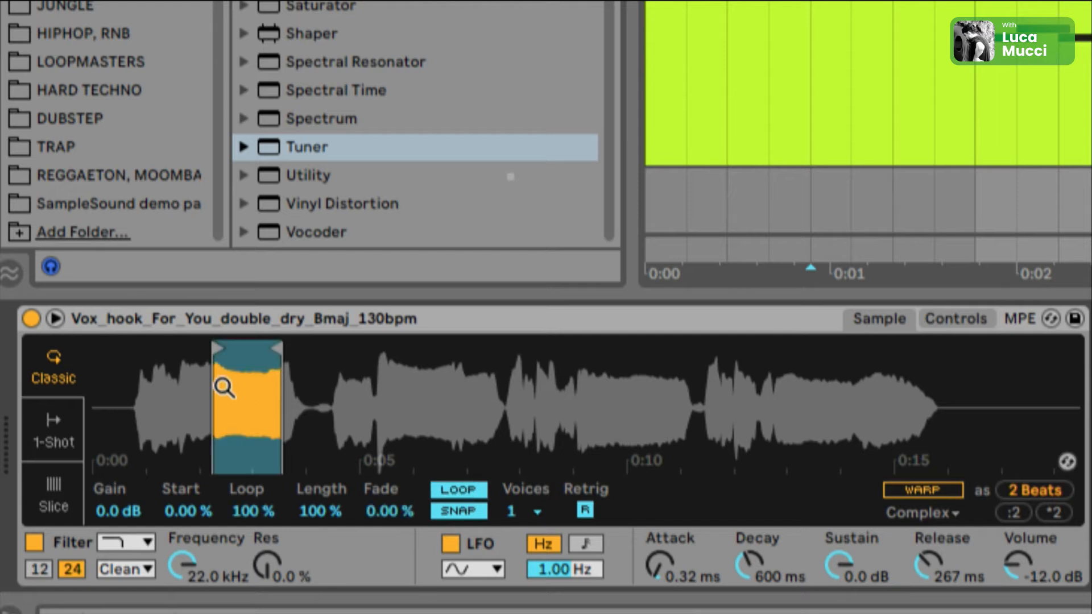
left_click_drag(223, 386, 343, 402)
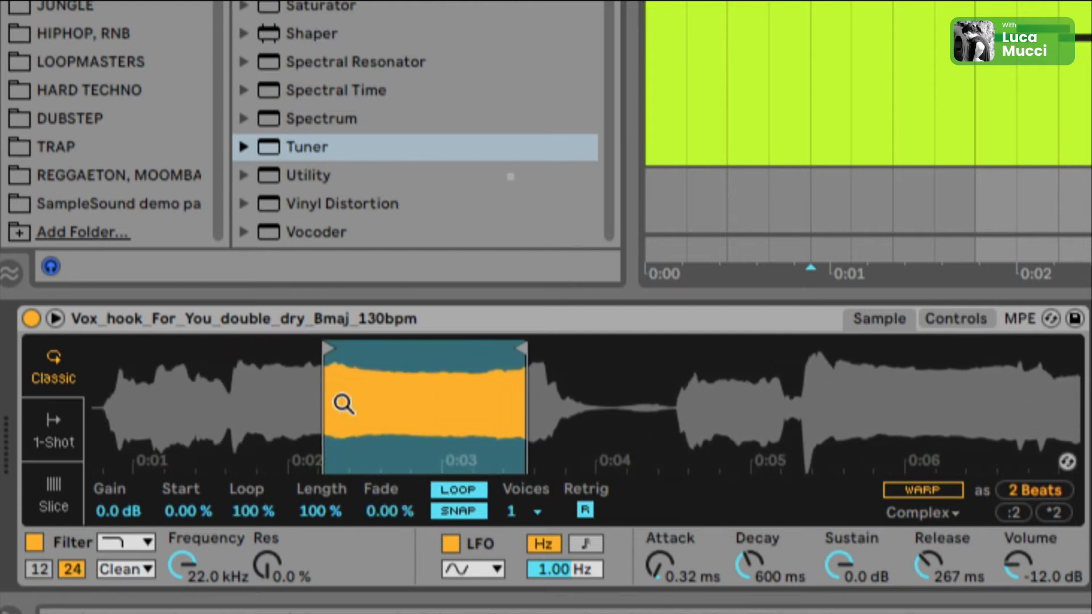
left_click(327, 509)
left_click(255, 505)
left_click(323, 508)
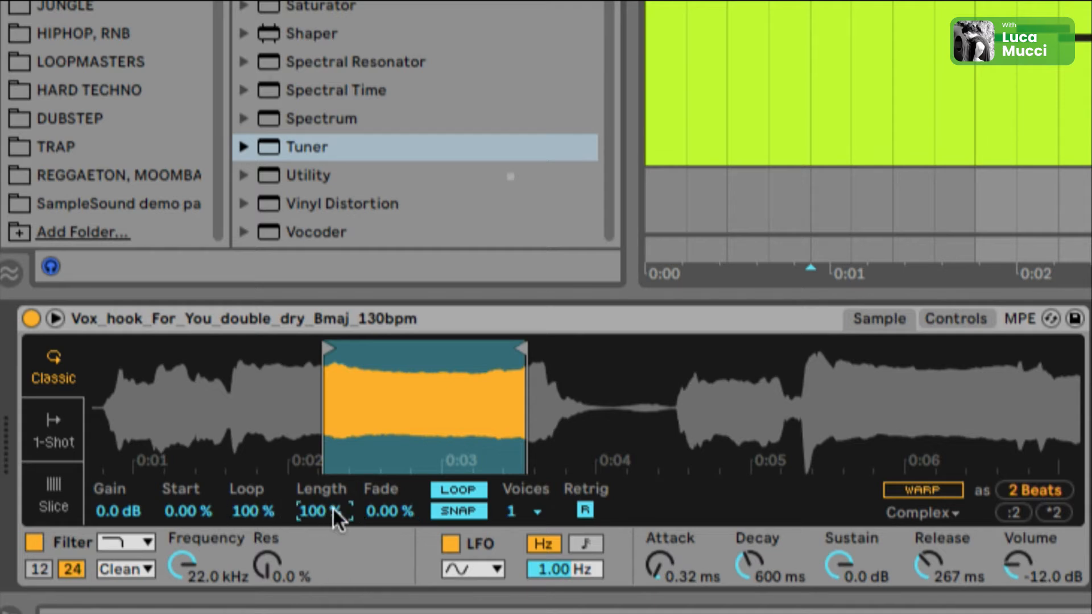
left_click(365, 508)
left_click_drag(316, 511, 259, 518)
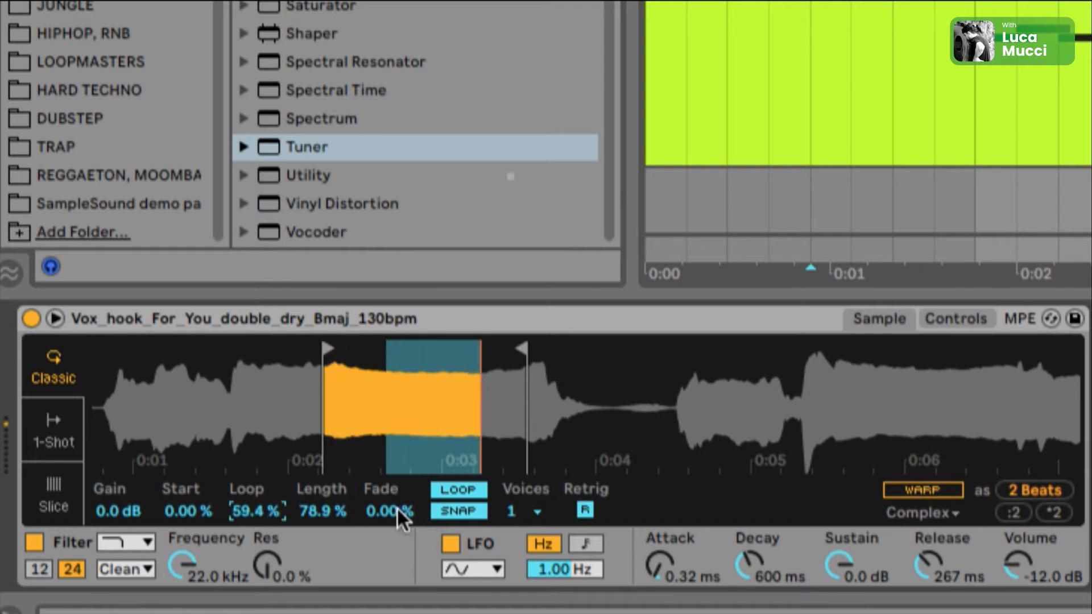
left_click_drag(397, 507, 410, 509)
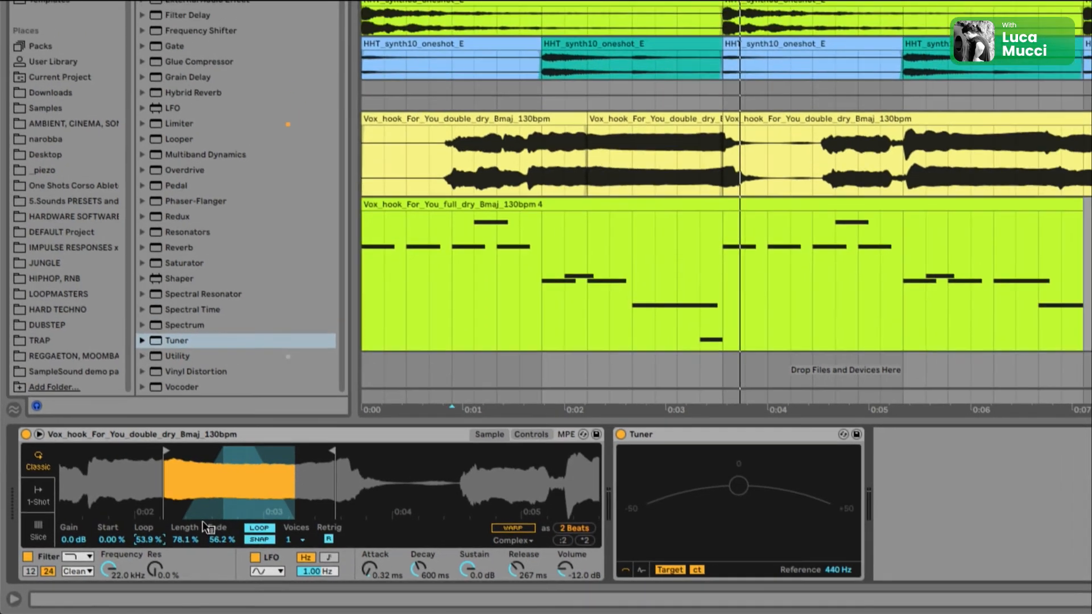
Step: Play the melody clip and examine the Simpler's controls and pitch envelope settings
left_click(605, 157)
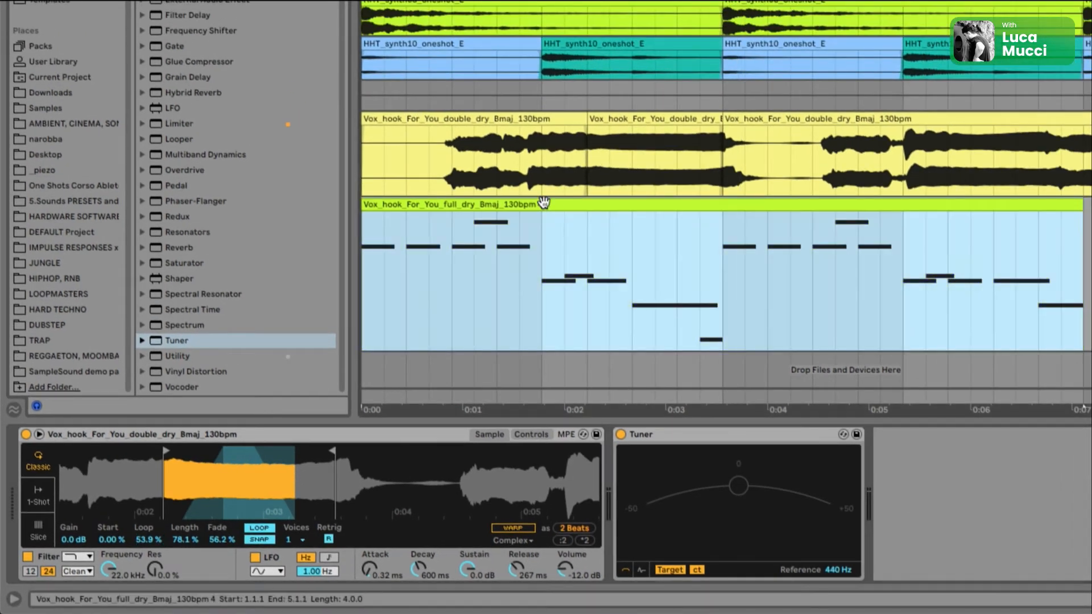
key("space")
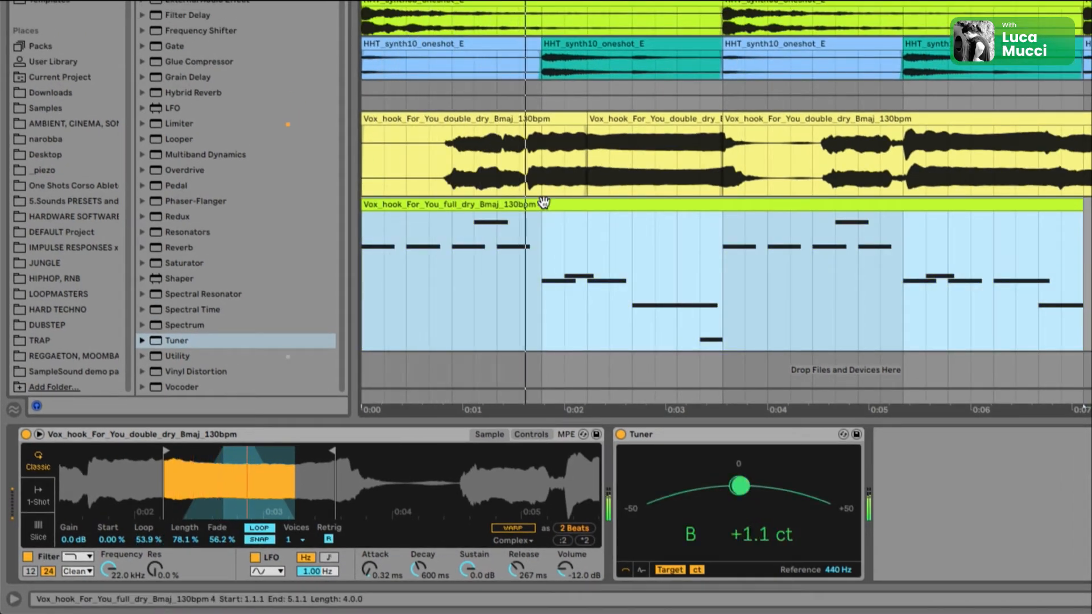
left_click_drag(497, 279, 563, 266)
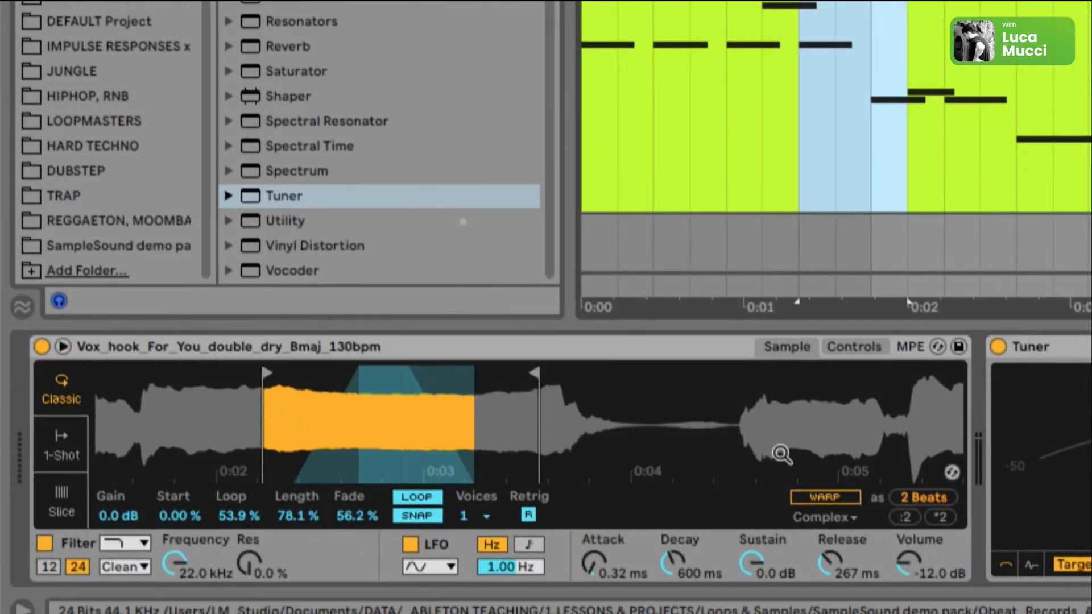
left_click(851, 342)
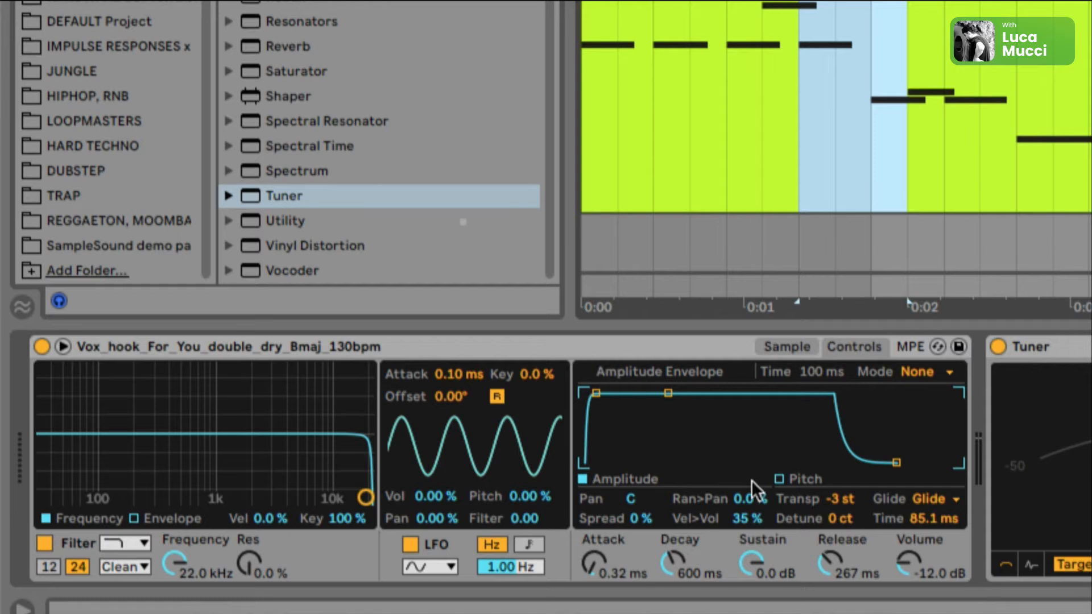
left_click(781, 478)
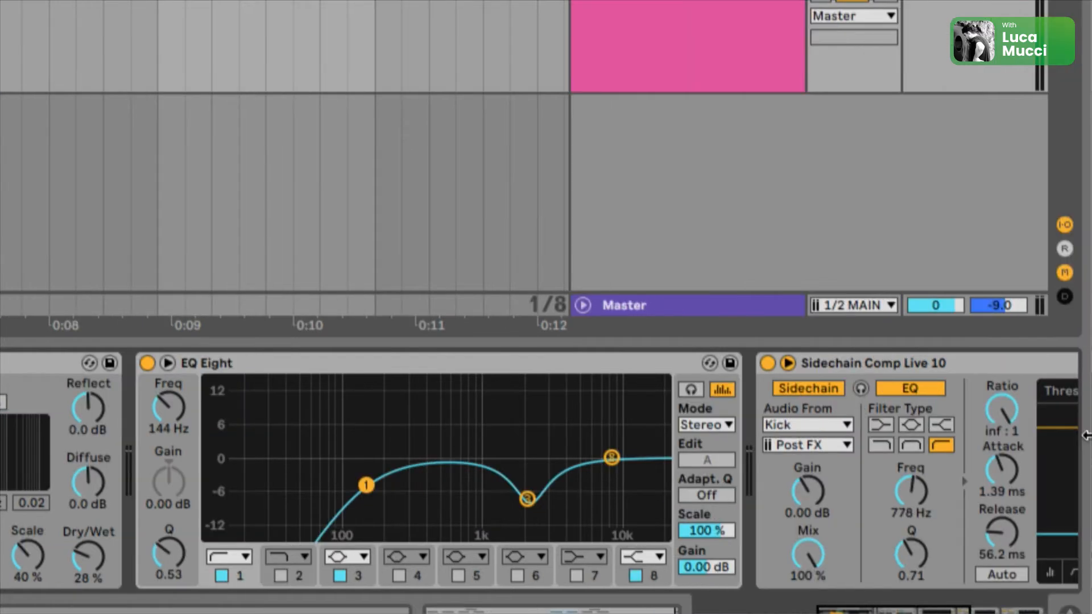
Step: Duplicate the melody clip on the VOCAL CHOP LEAD track right after the original
scroll(988, 437, "right", 8)
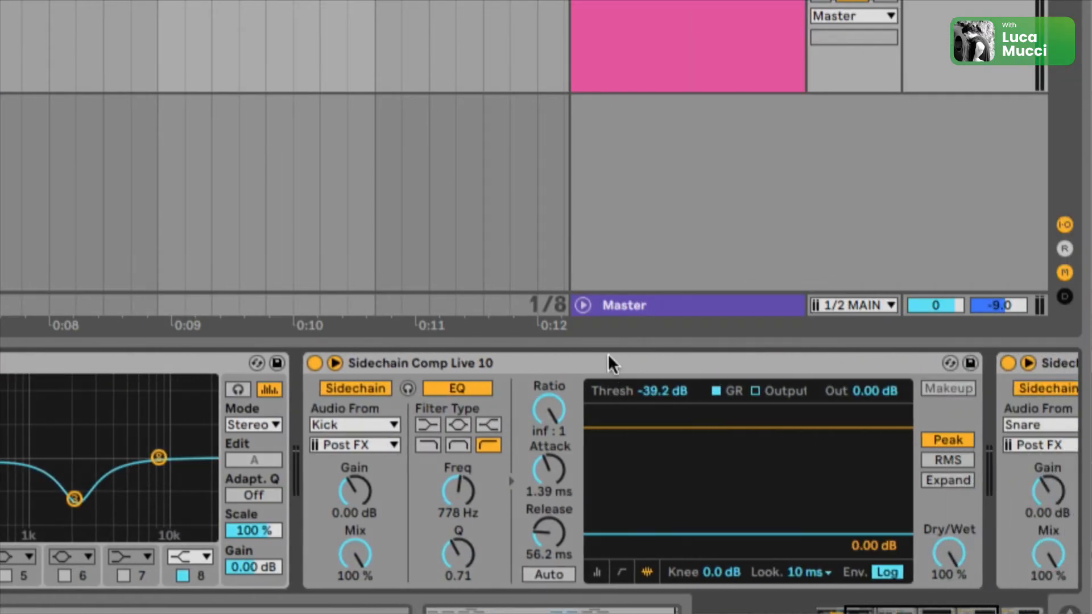
scroll(617, 358, "right", 10)
left_click(667, 357)
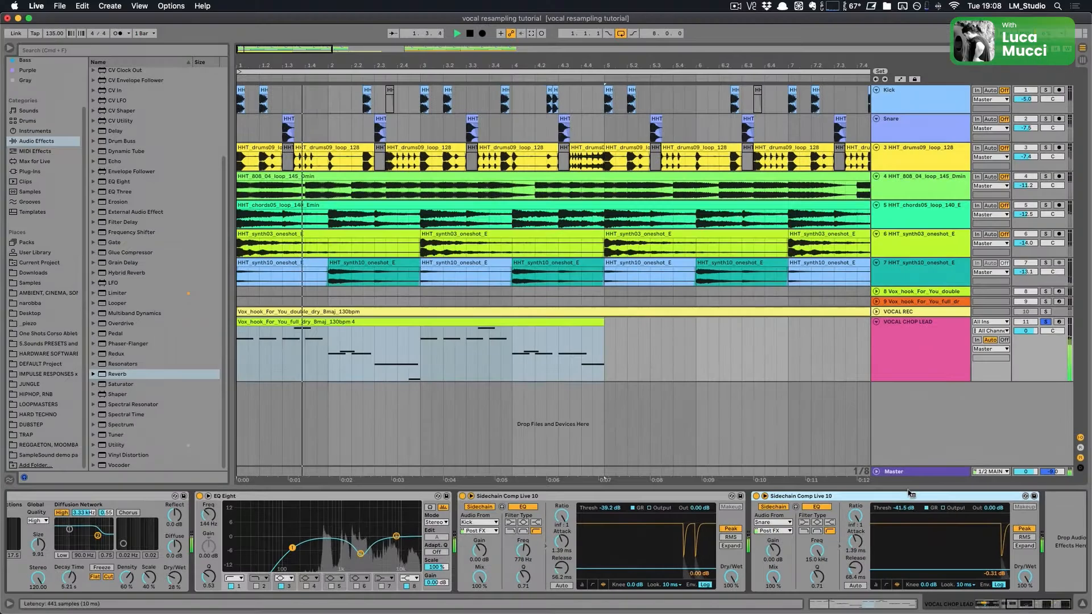
scroll(903, 538, "left", 5)
left_click(541, 323)
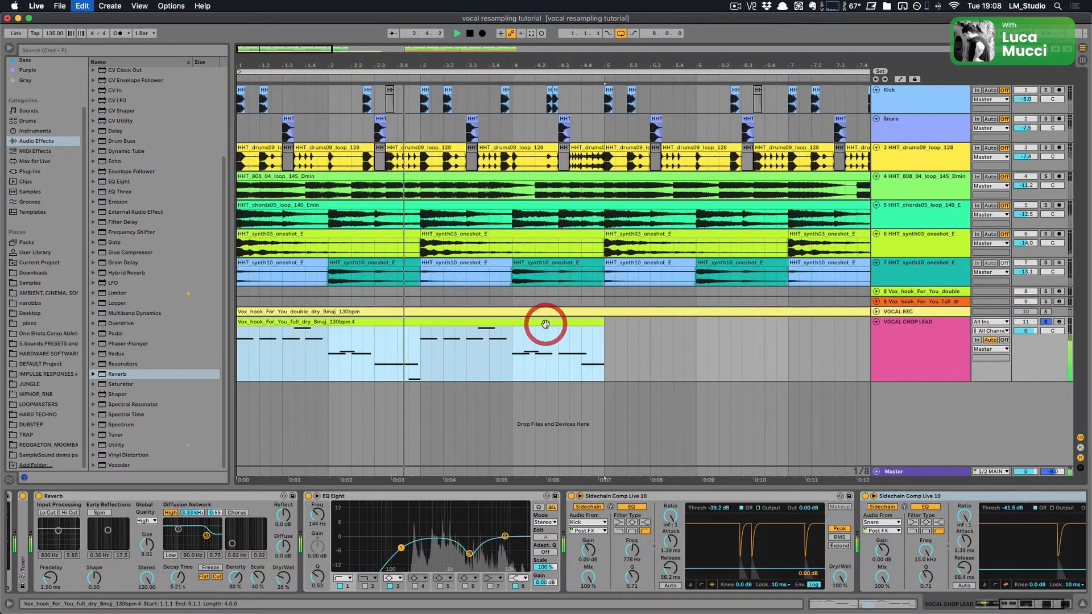
key("ctrl+d")
Step: Lower the thresholds of the two sidechain compressors to -40.3 dB and -46.4 dB
left_click(481, 323)
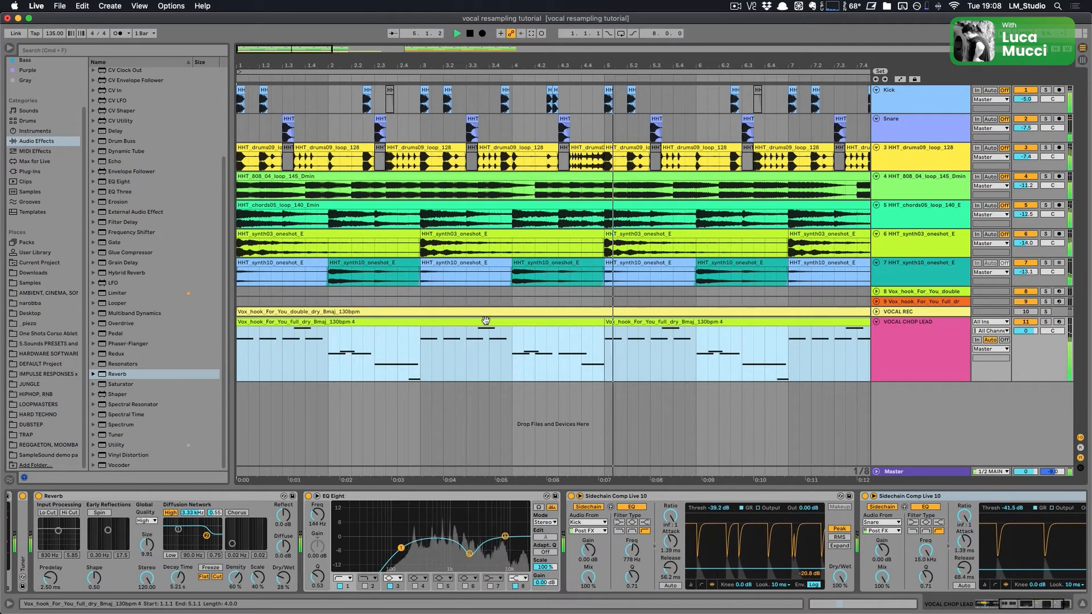
left_click_drag(703, 569, 703, 570)
scroll(703, 569, "right", 1)
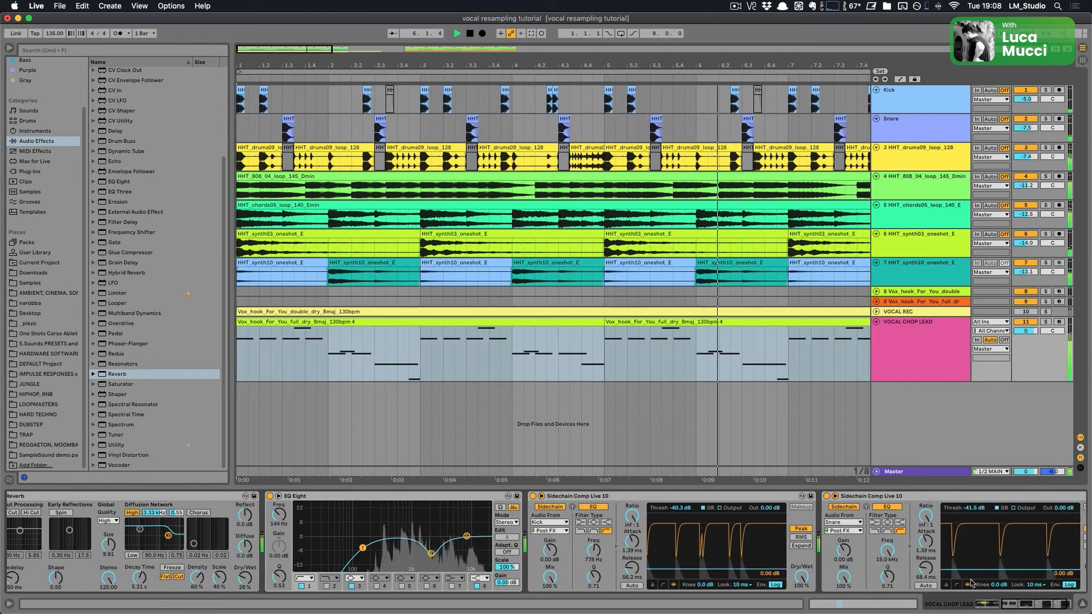
scroll(962, 570, "right", 2)
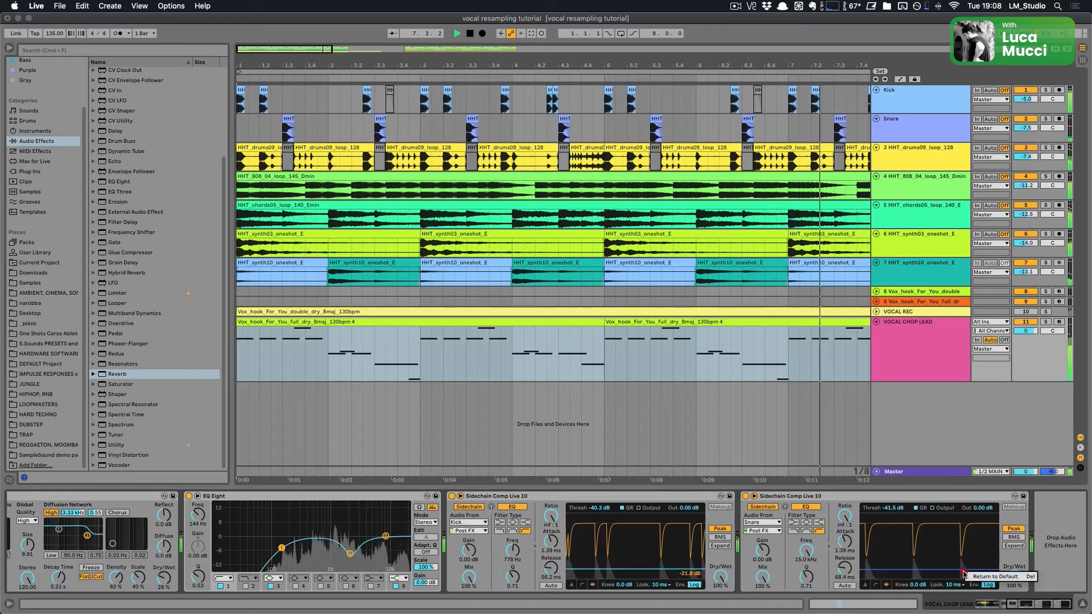
left_click_drag(962, 571, 963, 580)
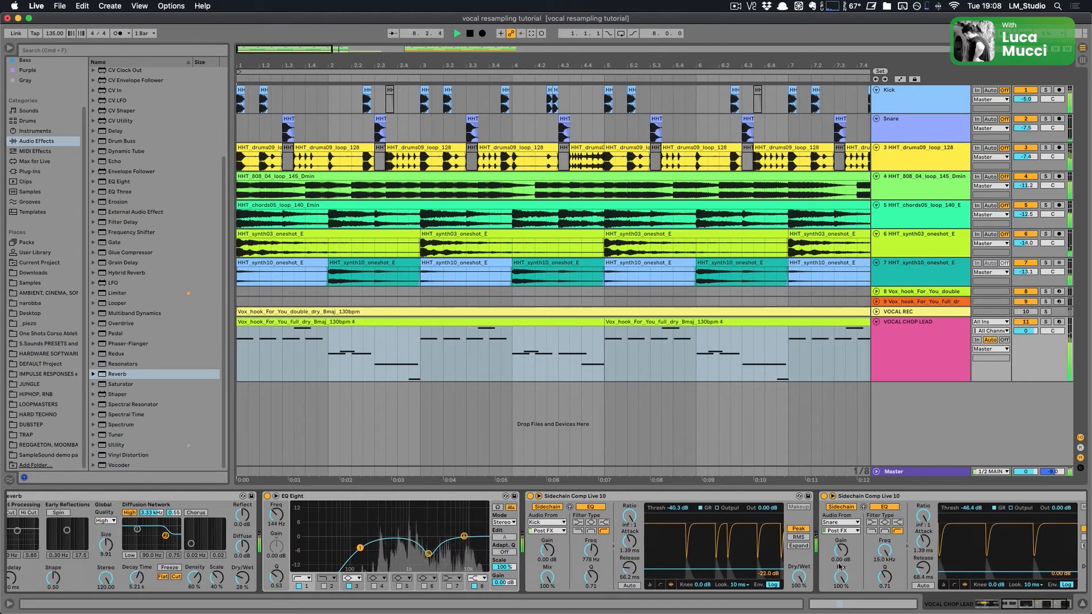
scroll(840, 566, "left", 3)
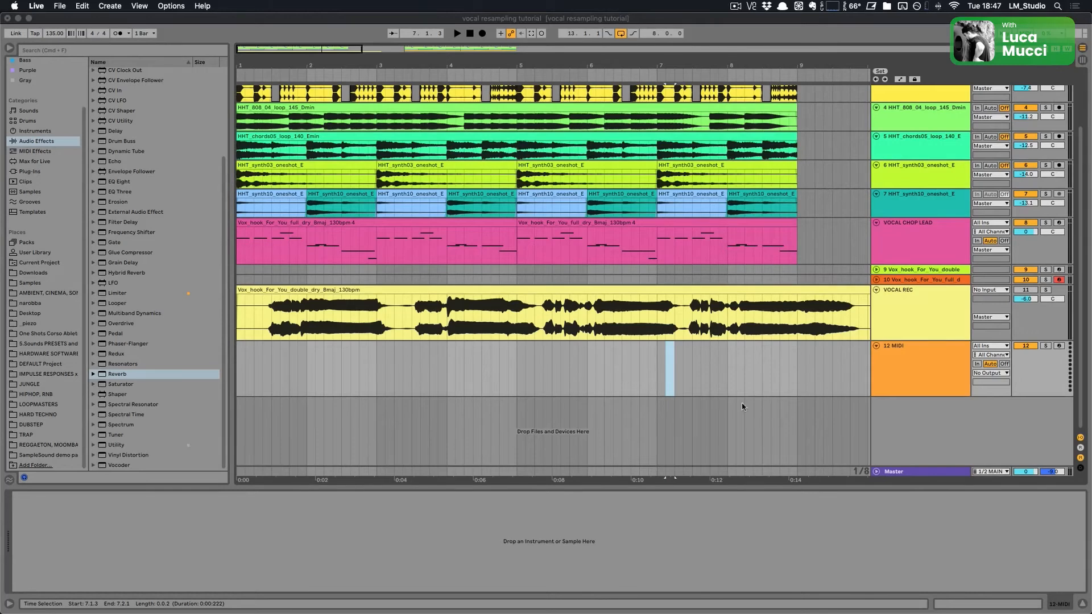
Step: Play back the arrangement from the recorded vocal section to listen to the new hook
left_click(746, 392)
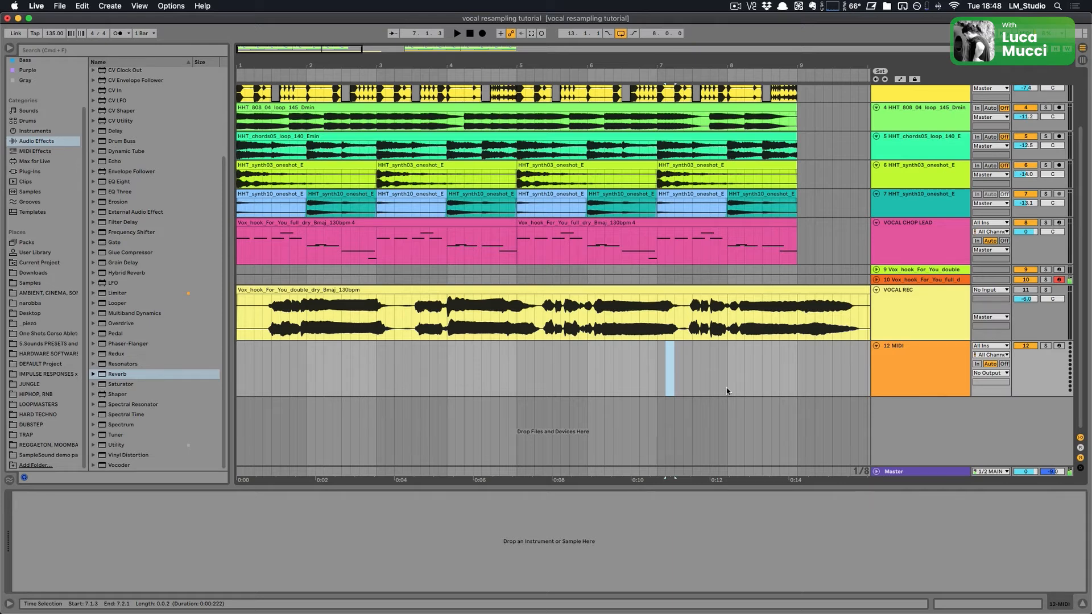
left_click(613, 329)
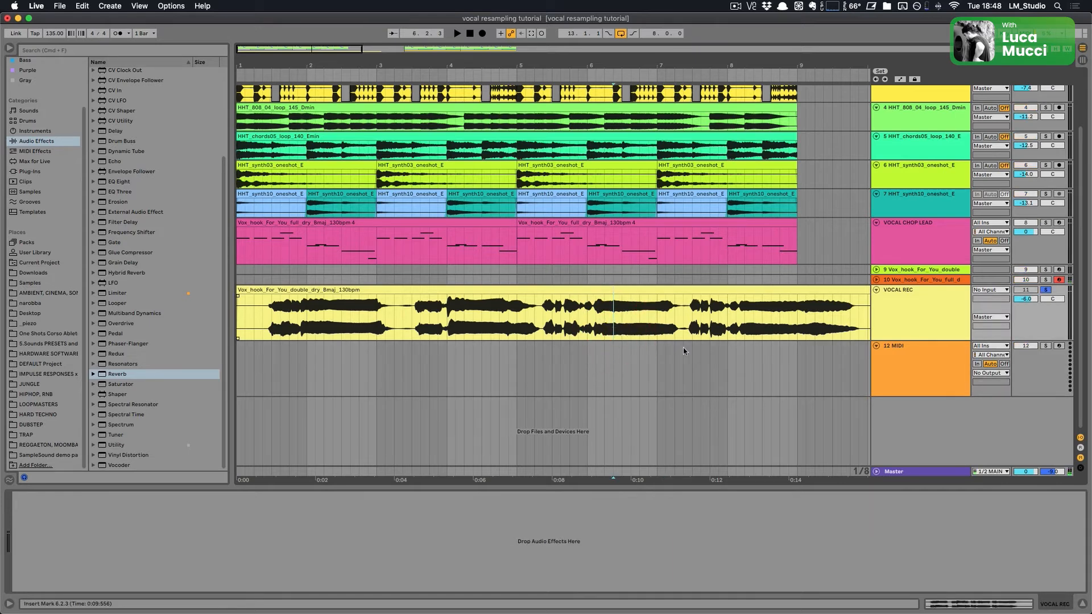
key("space")
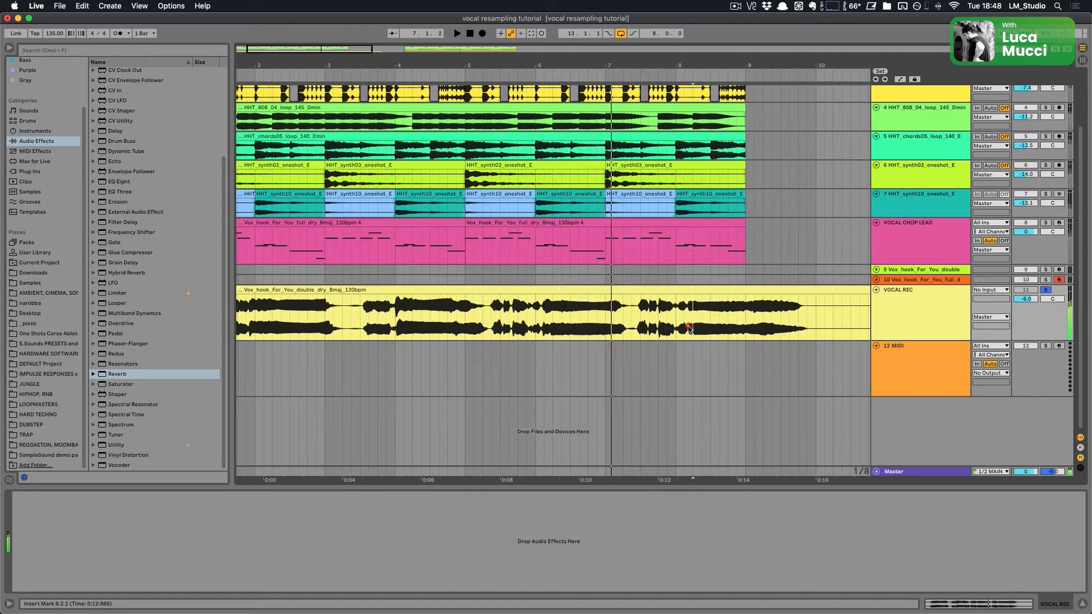
left_click(691, 327)
key("space")
key("space")
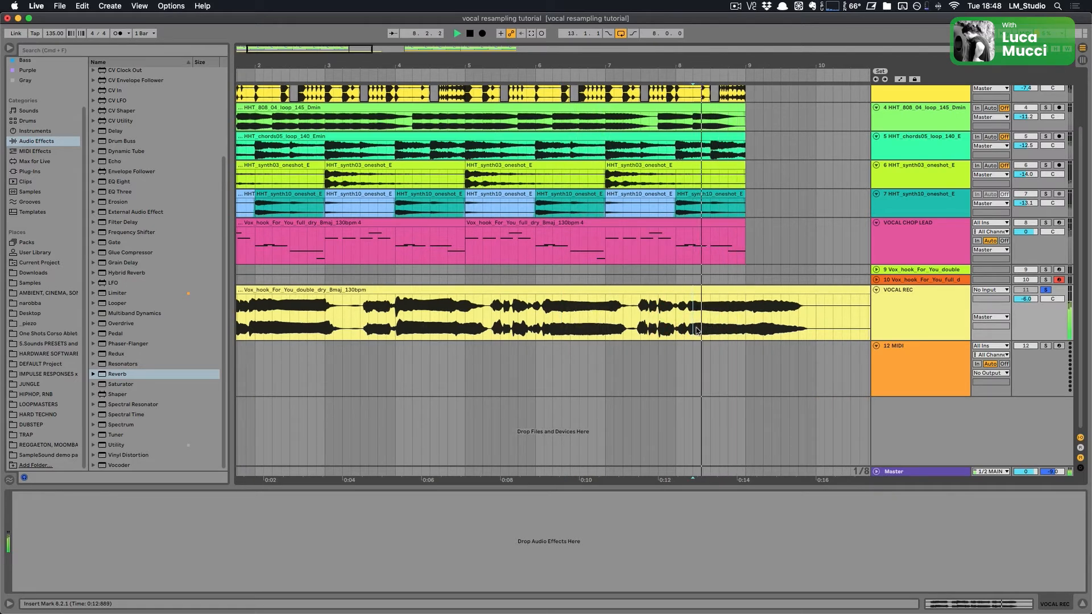
Step: Split off a short segment near the end of the recorded vocal clip and load it into a Simpler on the MIDI track
key("space")
left_click_drag(693, 329, 741, 323)
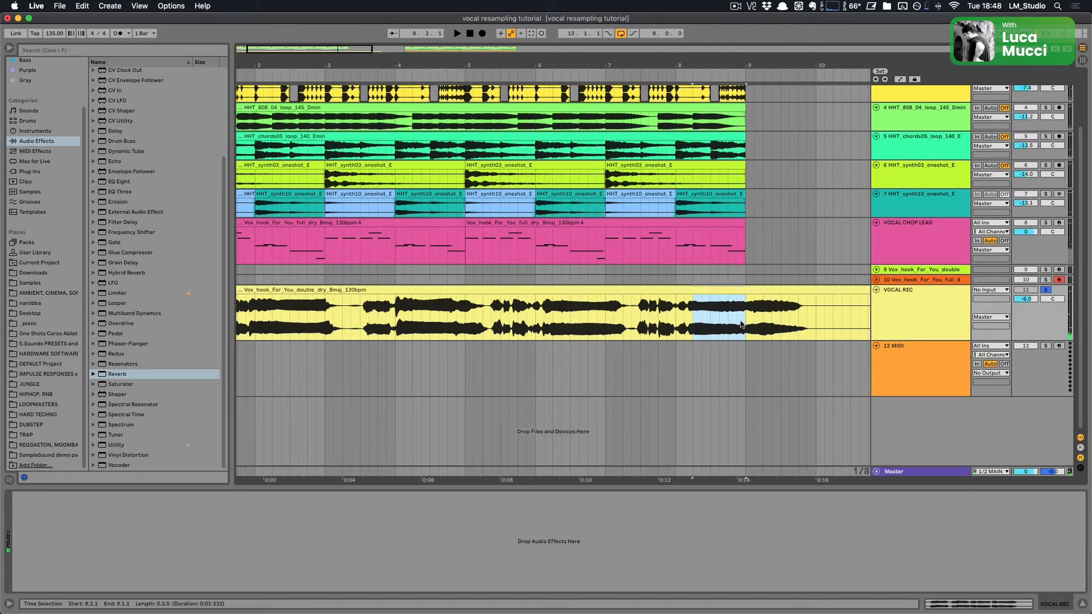
key("cmd+e")
scroll(740, 322, "left", 3)
left_click(937, 371)
double_click(937, 370)
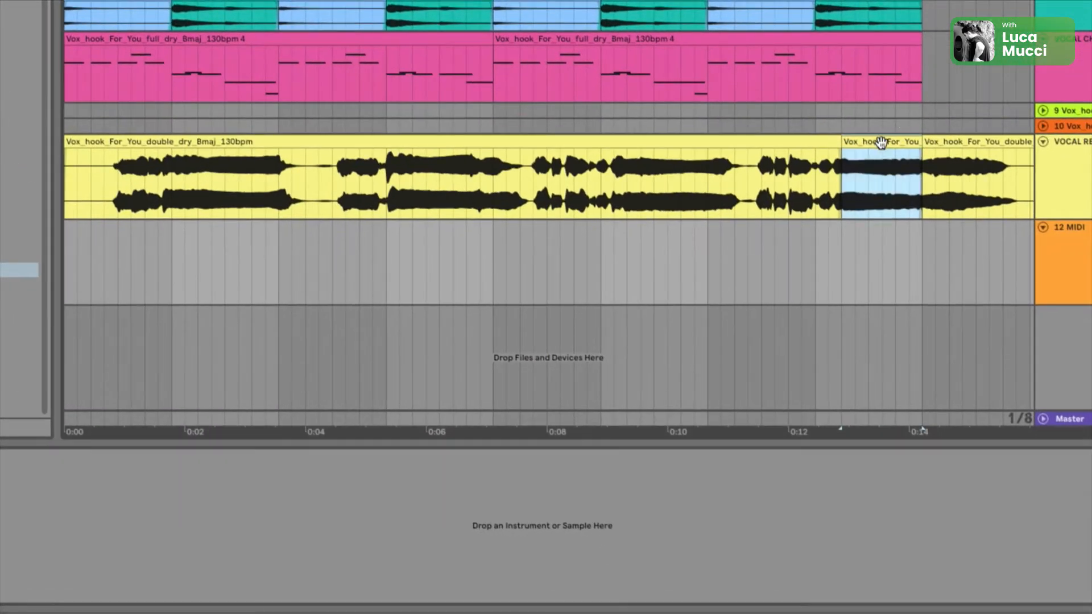
left_click_drag(880, 146, 571, 539)
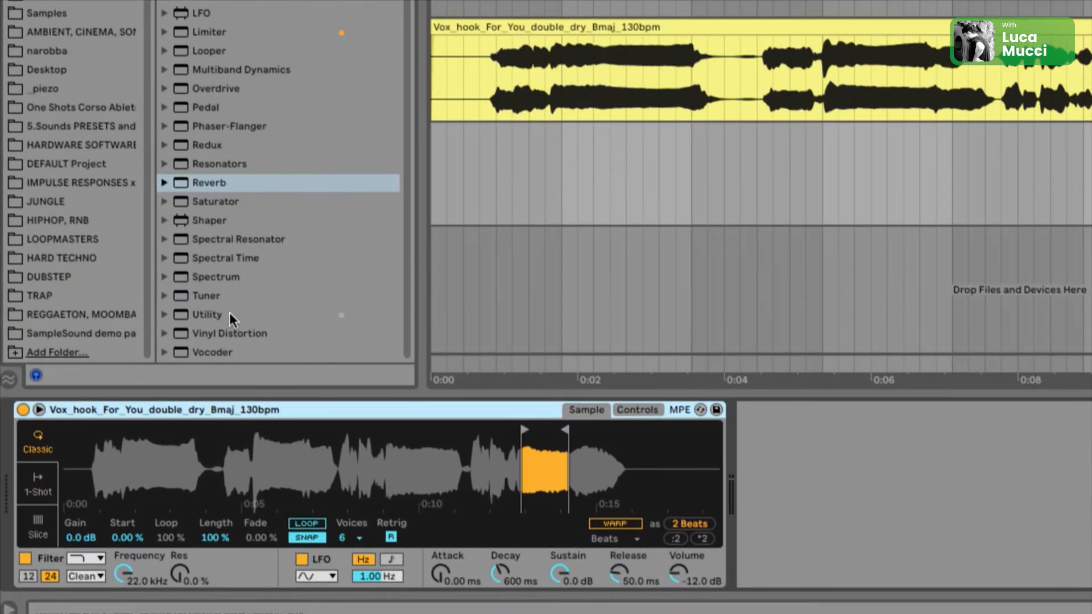
Step: Insert a Tuner after the Simpler and set the Simpler's transposition to +1 st
left_click(121, 435)
left_click_drag(196, 293, 821, 469)
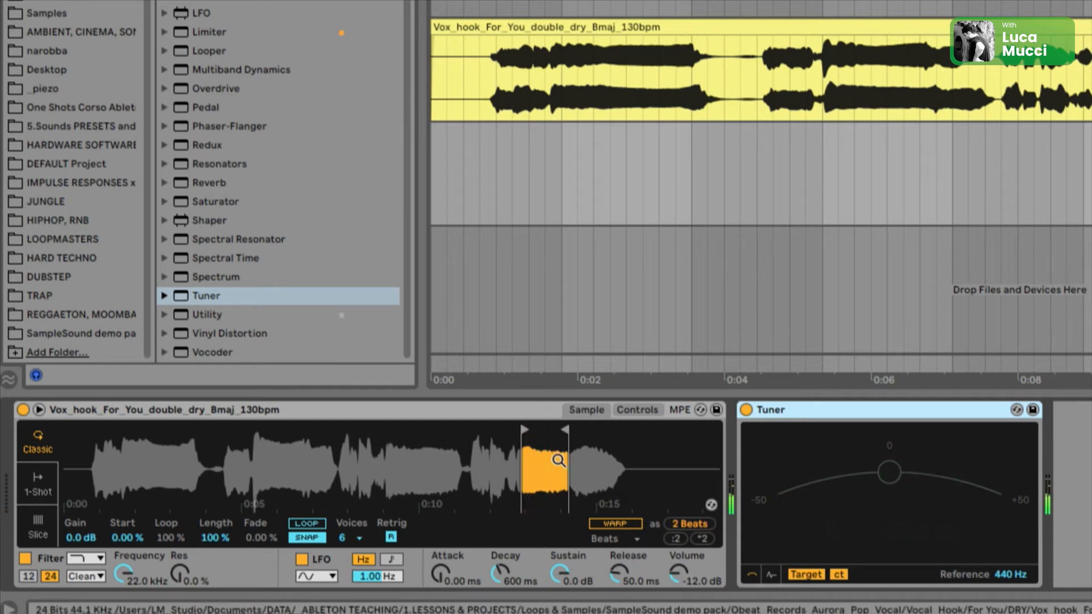
left_click(636, 410)
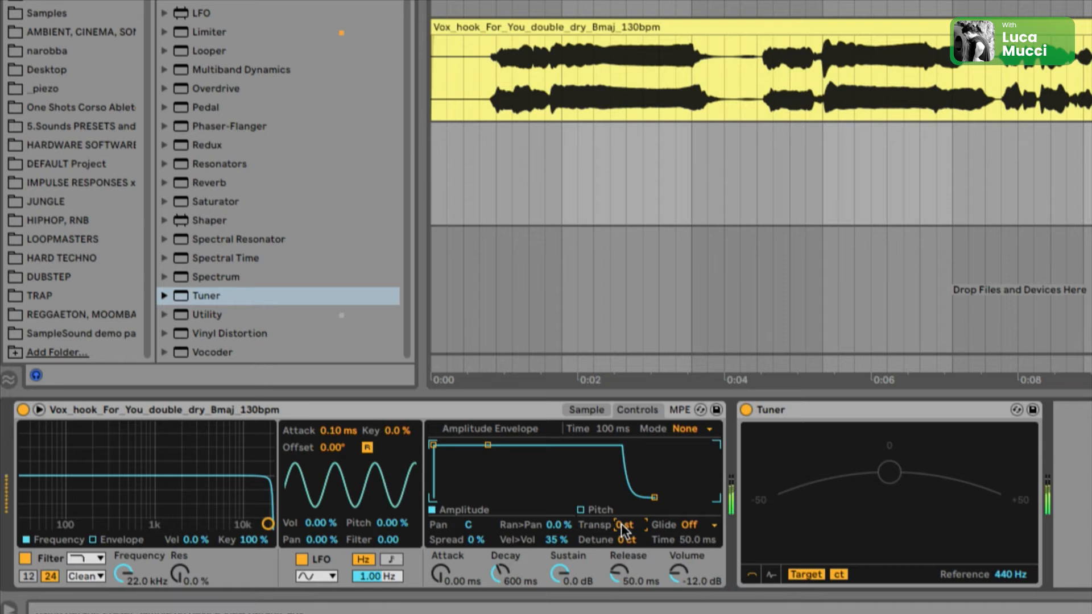
key("Up")
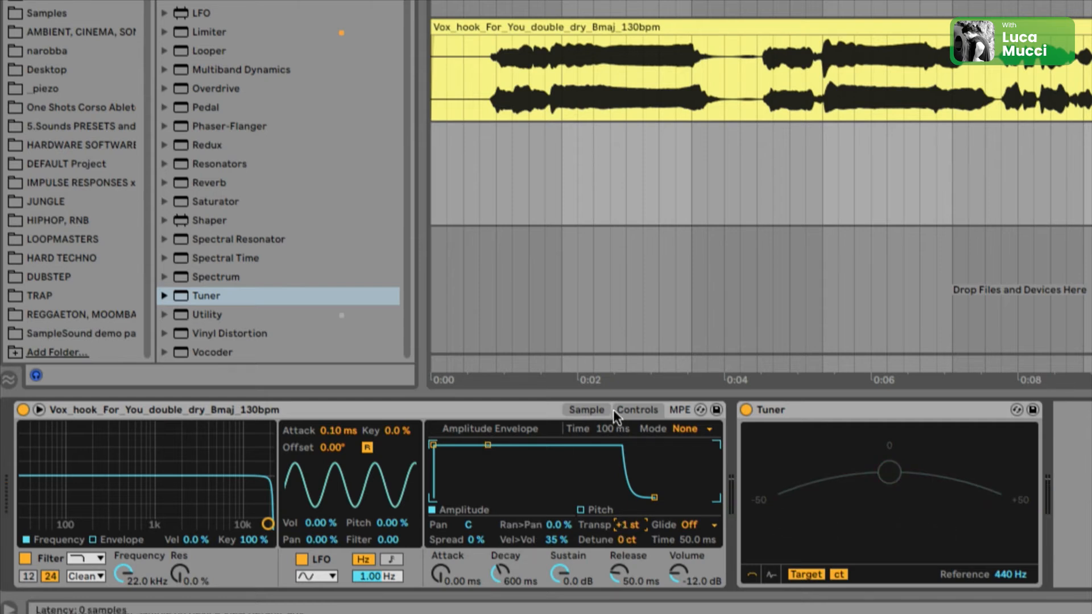
left_click(587, 410)
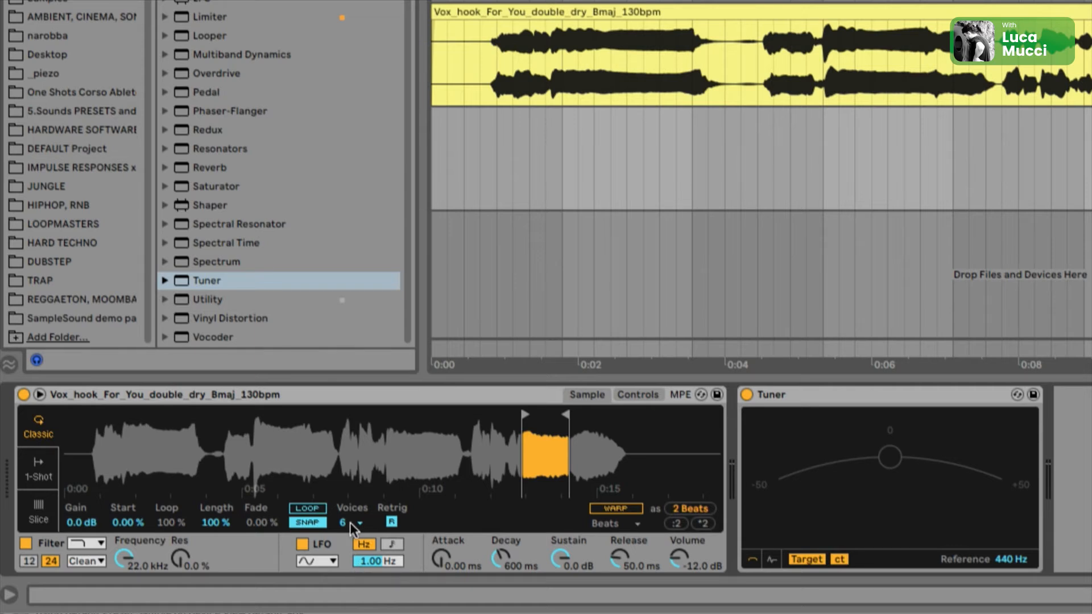
Step: Set the Simpler's polyphony to 12 voices
left_click(349, 522)
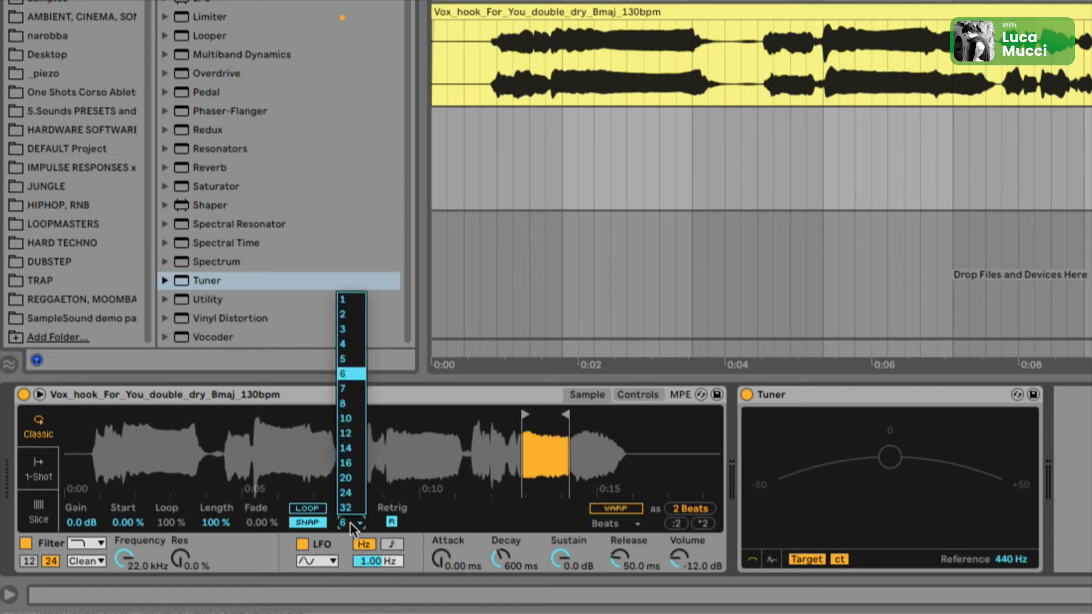
left_click(342, 433)
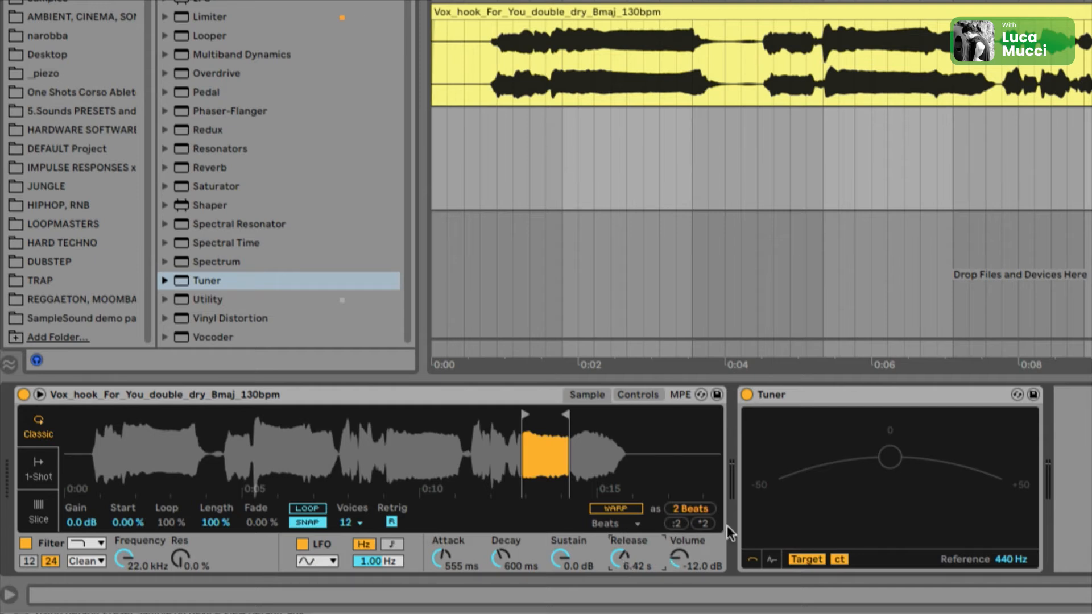
Step: Shape the sample loop with Loop 60.9 %, Length 79.7 %, Fade 19.5 %, and move the end marker further right
left_click_drag(579, 455, 606, 517)
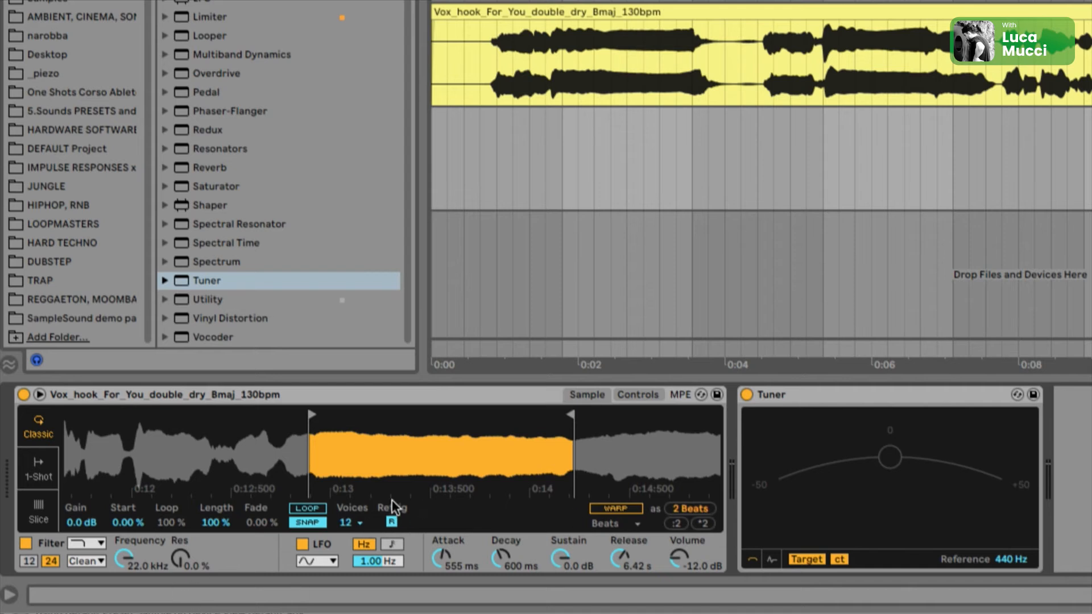
left_click(312, 508)
left_click_drag(217, 522, 168, 546)
left_click_drag(256, 525, 216, 519)
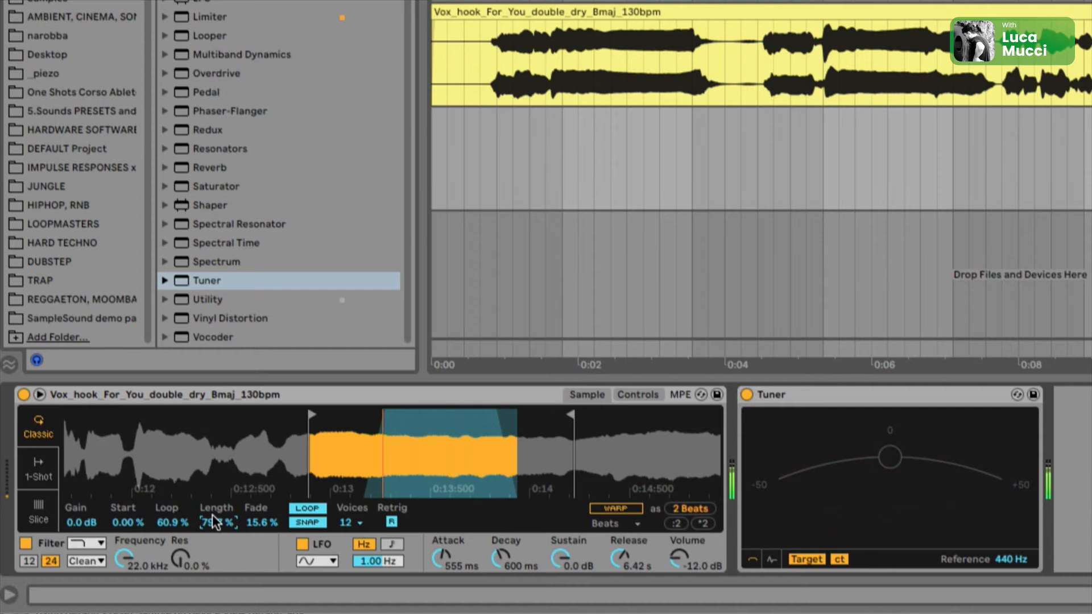
left_click_drag(213, 514, 248, 514)
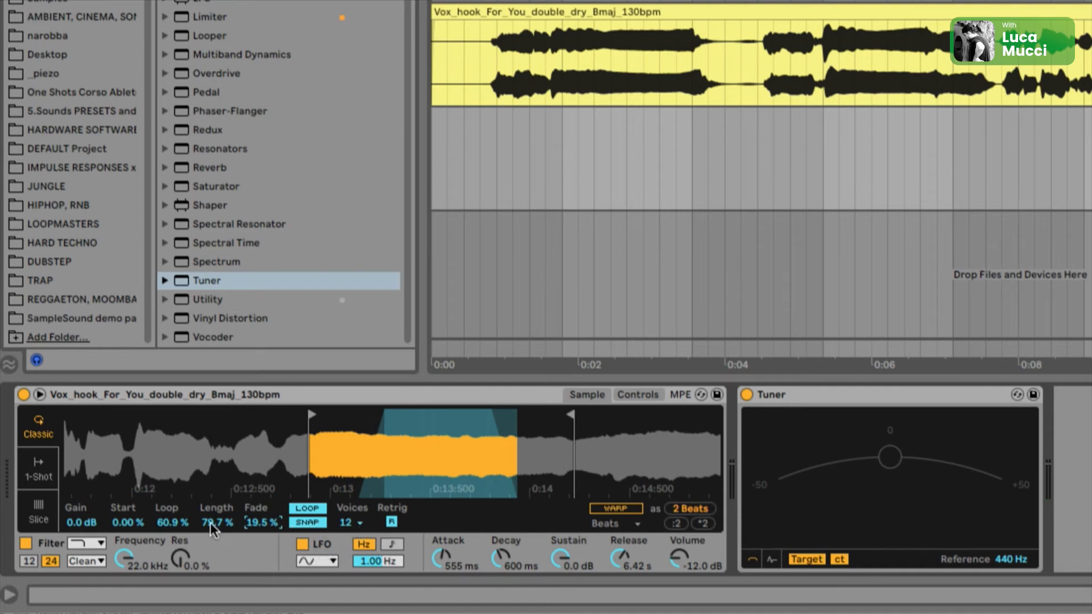
left_click_drag(570, 417, 621, 418)
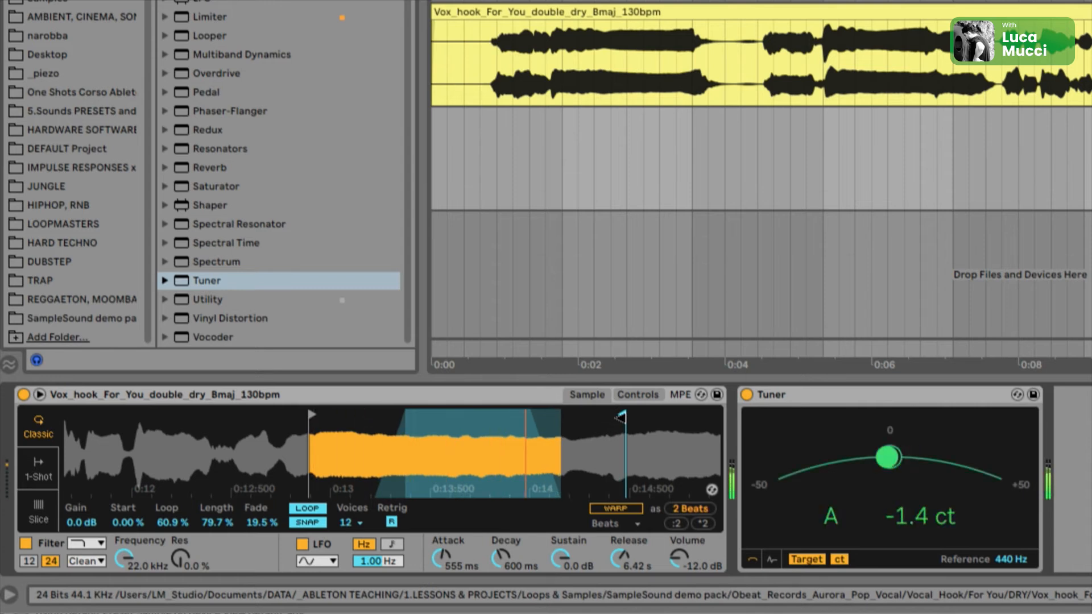
left_click_drag(621, 418, 654, 418)
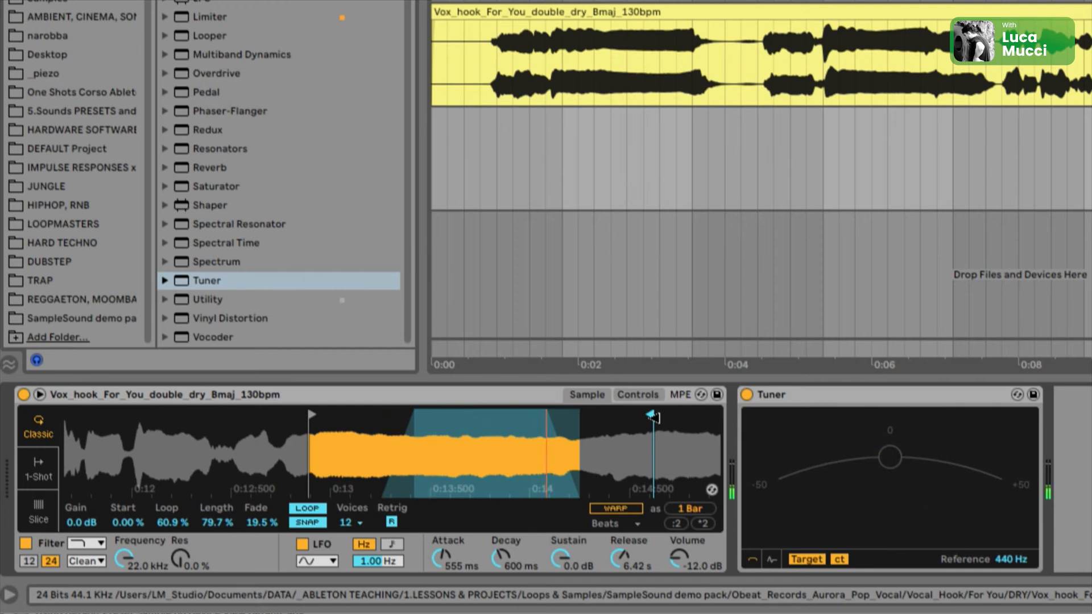
Step: Lower the Simpler's filter frequency to 1.90 kHz and set the filter envelope amount to 72
left_click_drag(123, 559, 123, 591)
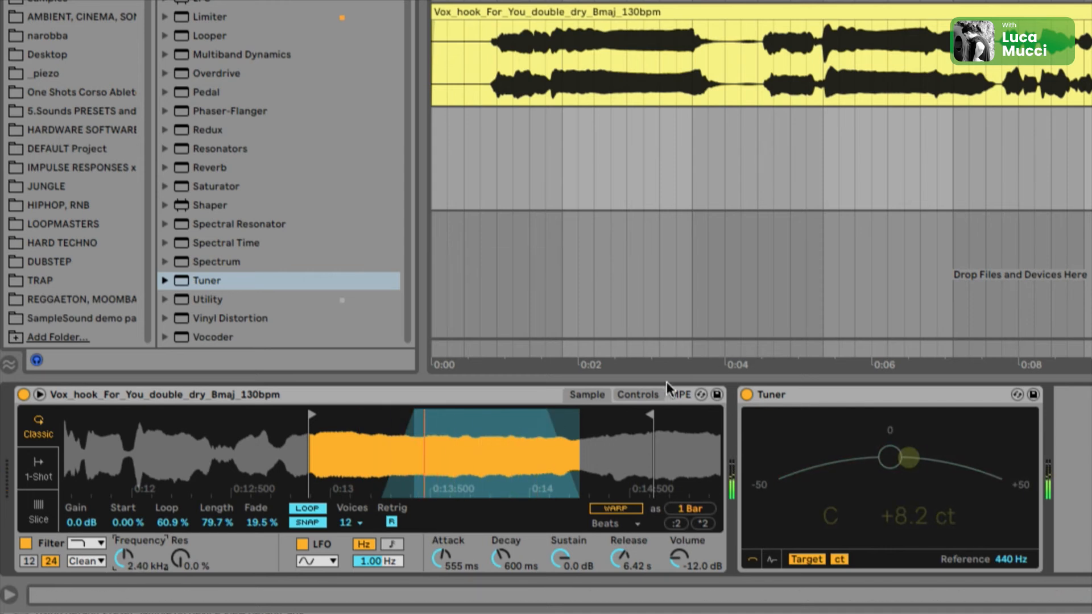
left_click(654, 395)
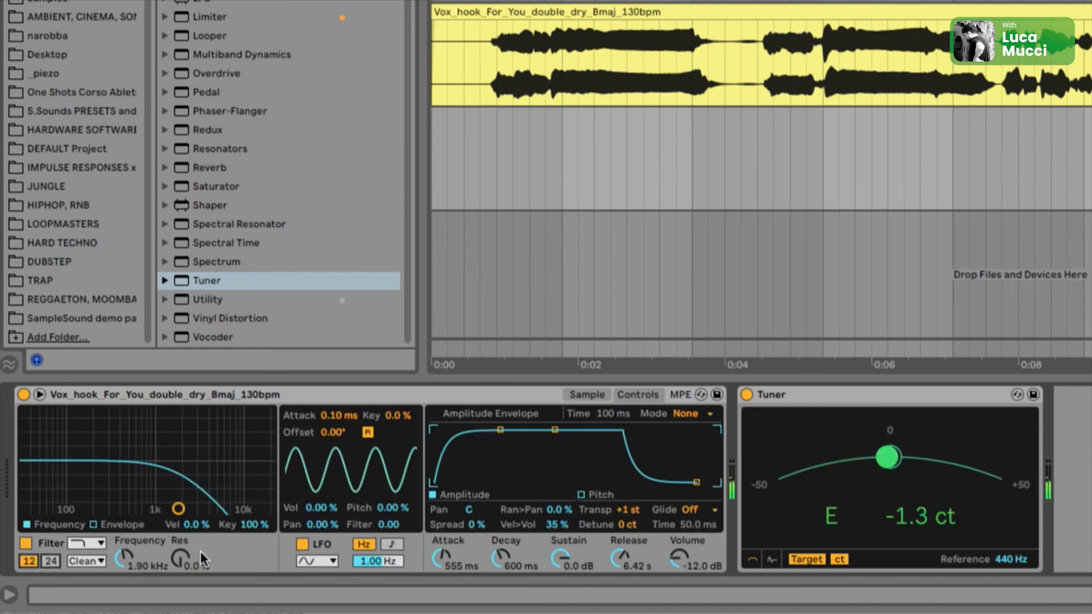
left_click(93, 524)
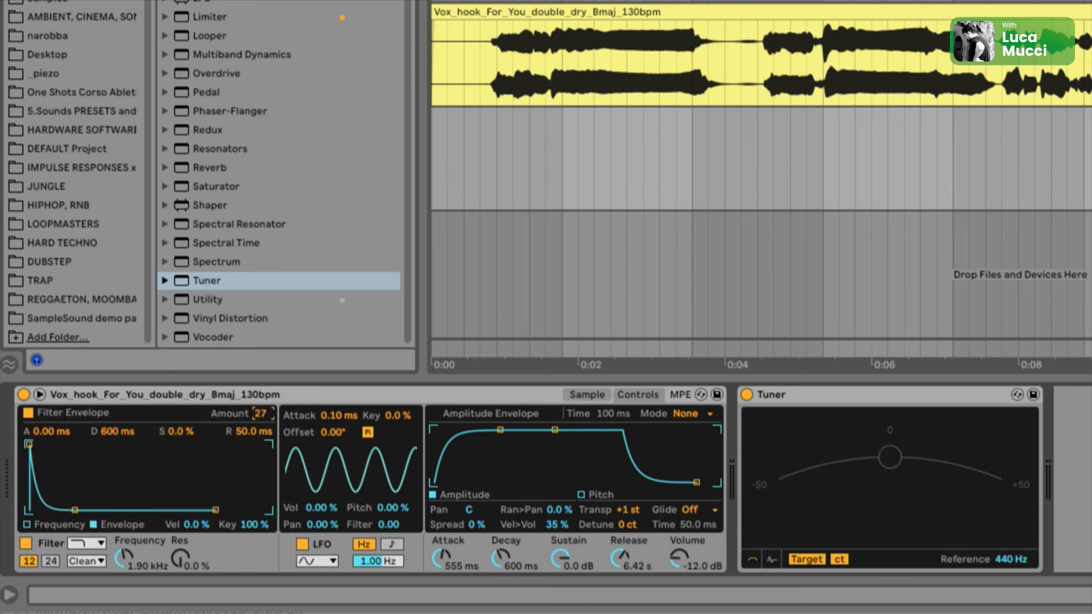
left_click_drag(260, 413, 261, 393)
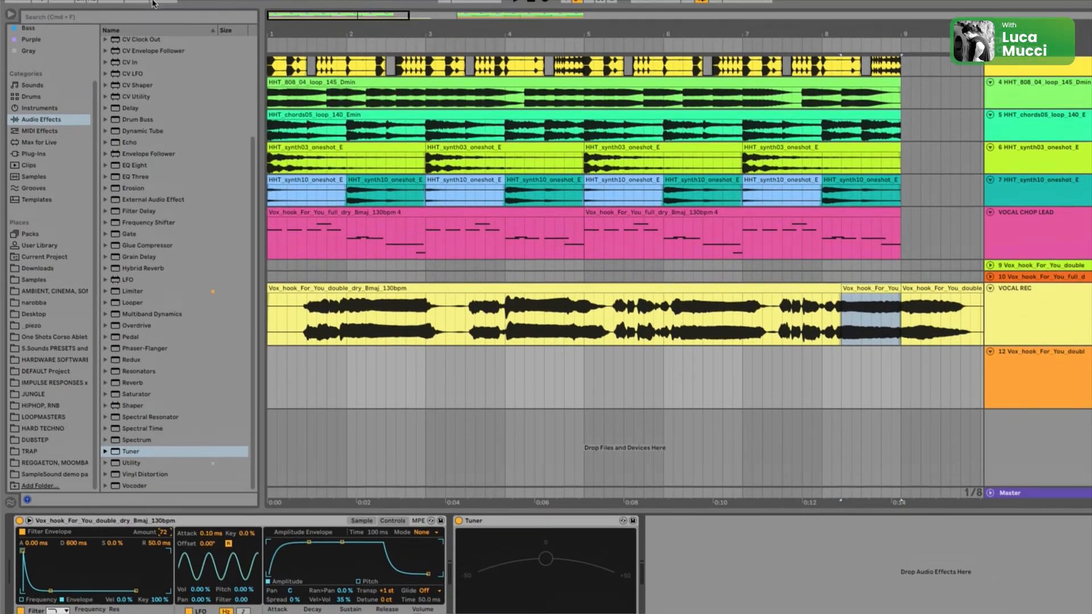
Step: Load a Chorus-Ensemble and a Reverb onto the vocal chop track after the Tuner
scroll(136, 8, "up", 3)
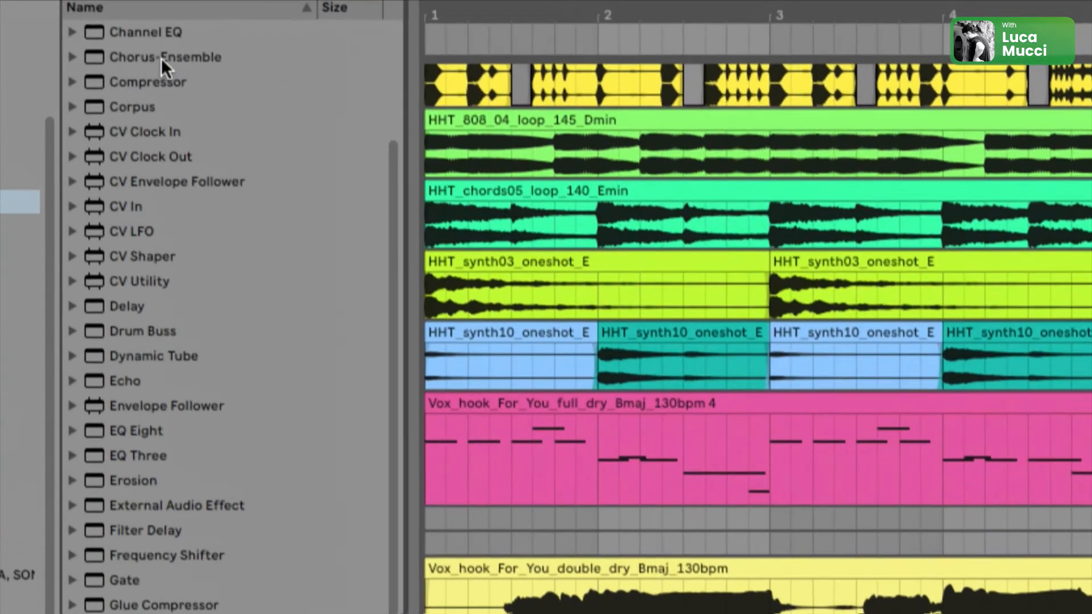
left_click(140, 63)
scroll(219, 288, "down", 3)
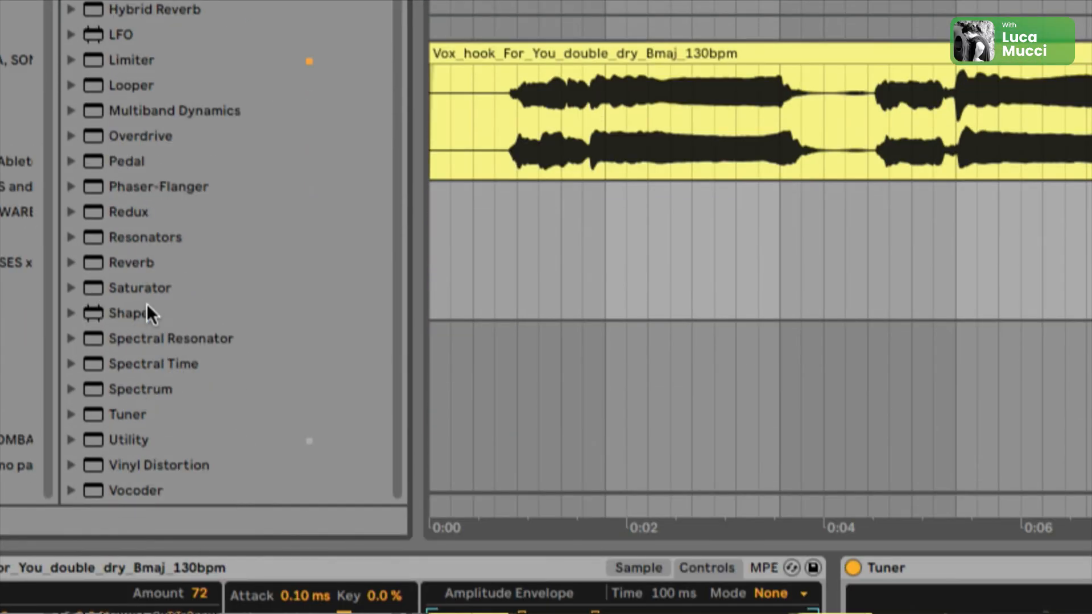
double_click(129, 258)
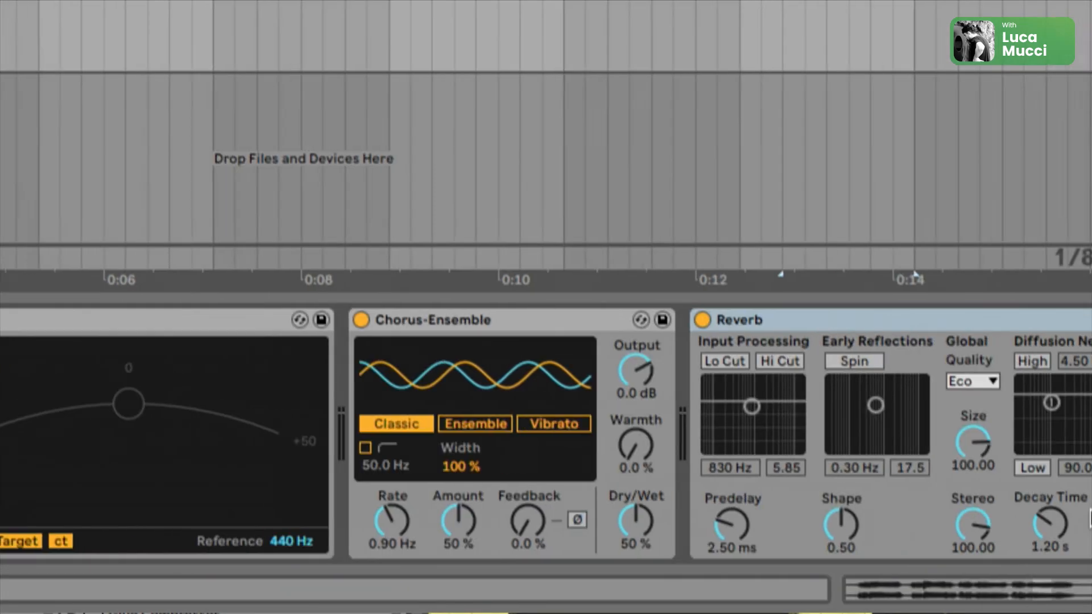
Step: Switch the Chorus-Ensemble to Ensemble mode with Amount 60 %, Warmth 1.2 % and Dry/Wet 62 %
left_click(476, 424)
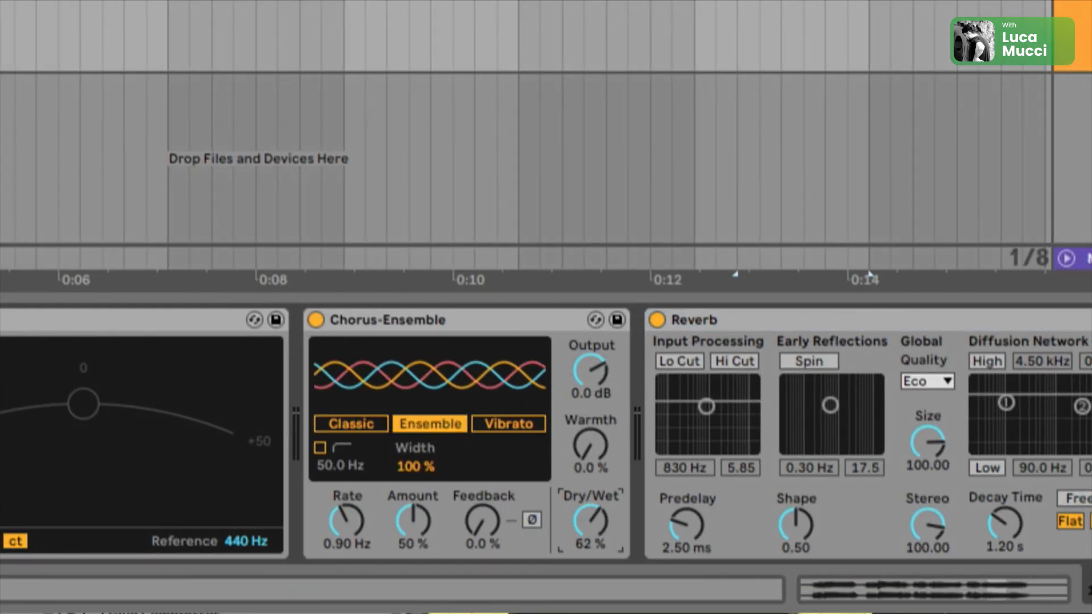
left_click_drag(427, 526, 427, 502)
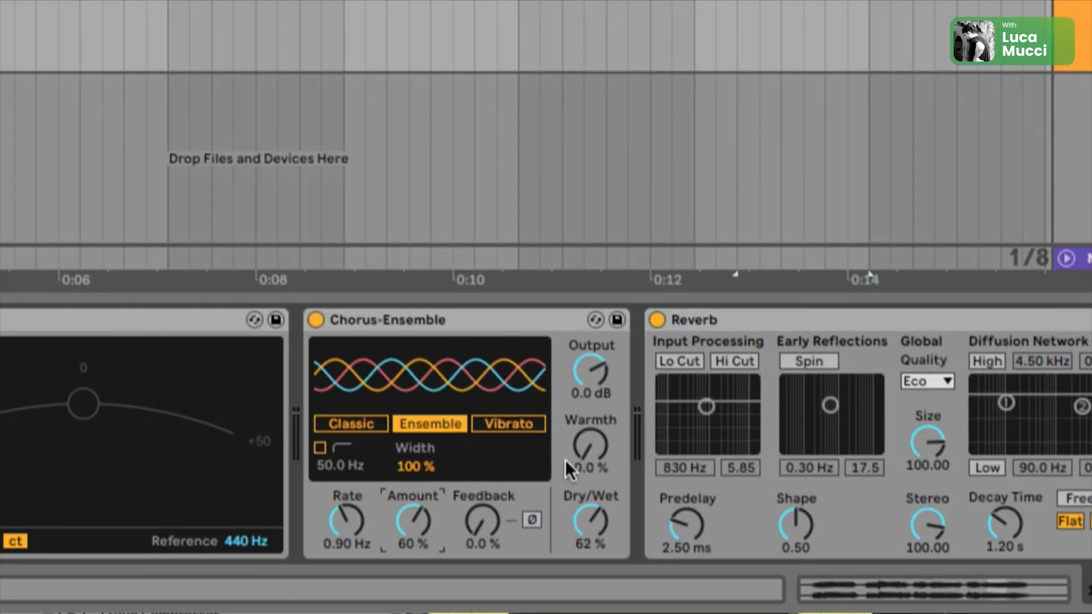
left_click_drag(589, 451, 589, 426)
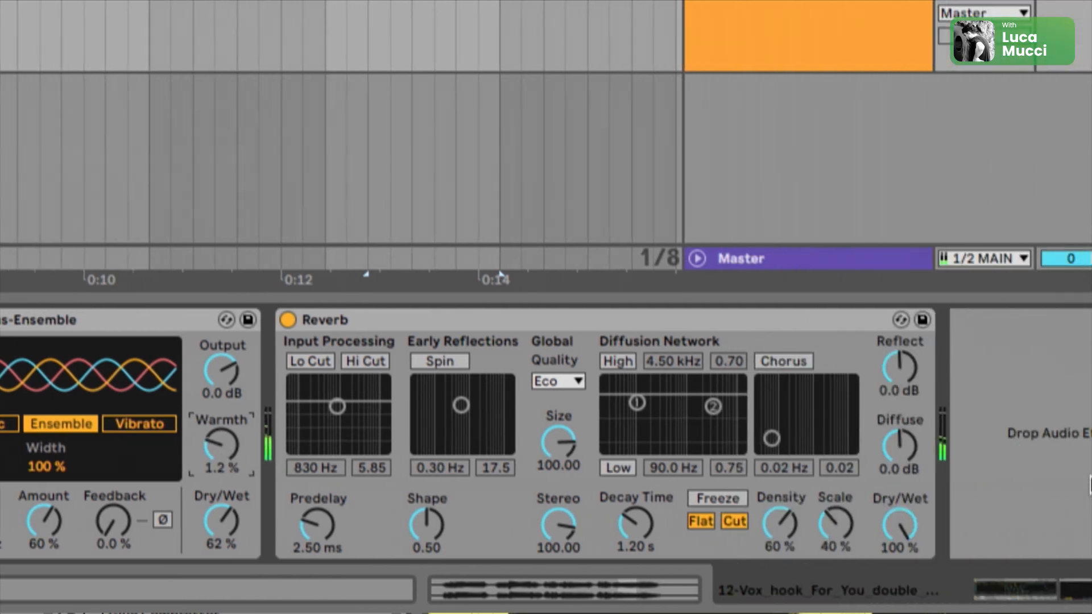
Step: Set the Reverb dry/wet to 42 %, decay time to 5.45 s, and enable a high shelf at 4.09 kHz, 0.58
left_click_drag(900, 523, 900, 566)
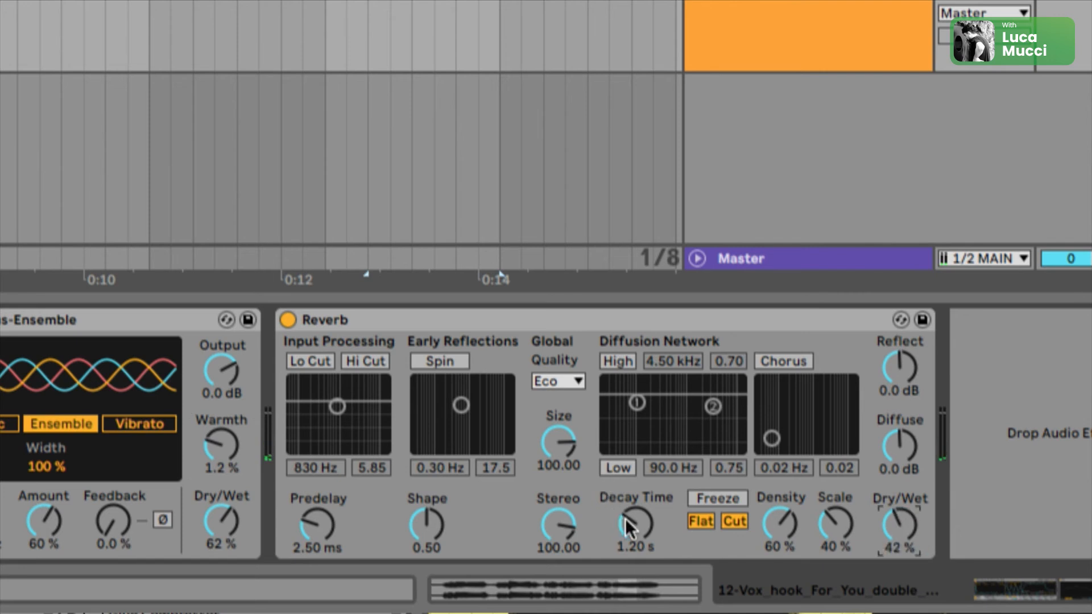
left_click_drag(632, 520, 631, 489)
left_click(621, 365)
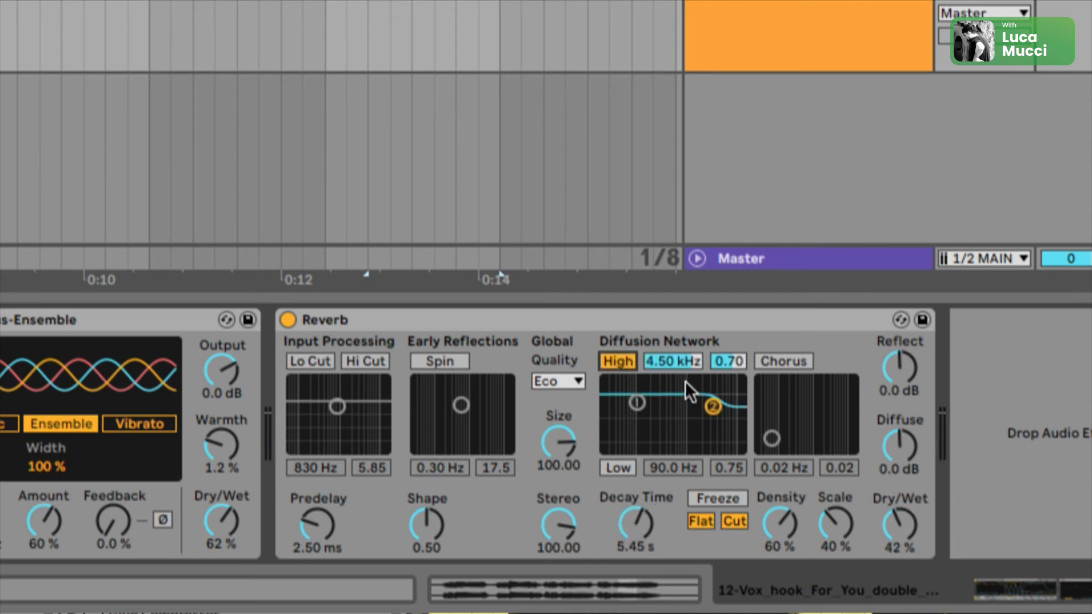
left_click_drag(713, 406, 711, 416)
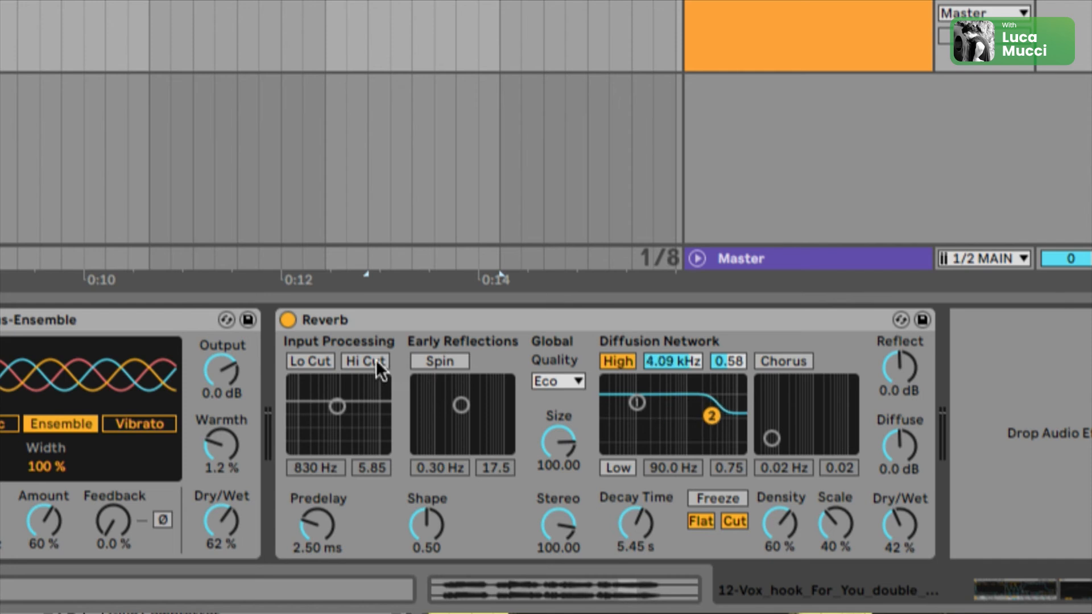
Step: Enable the Reverb's Hi Cut, set its quality to High and its stereo width to 120.00
left_click(364, 361)
left_click(554, 381)
left_click(554, 441)
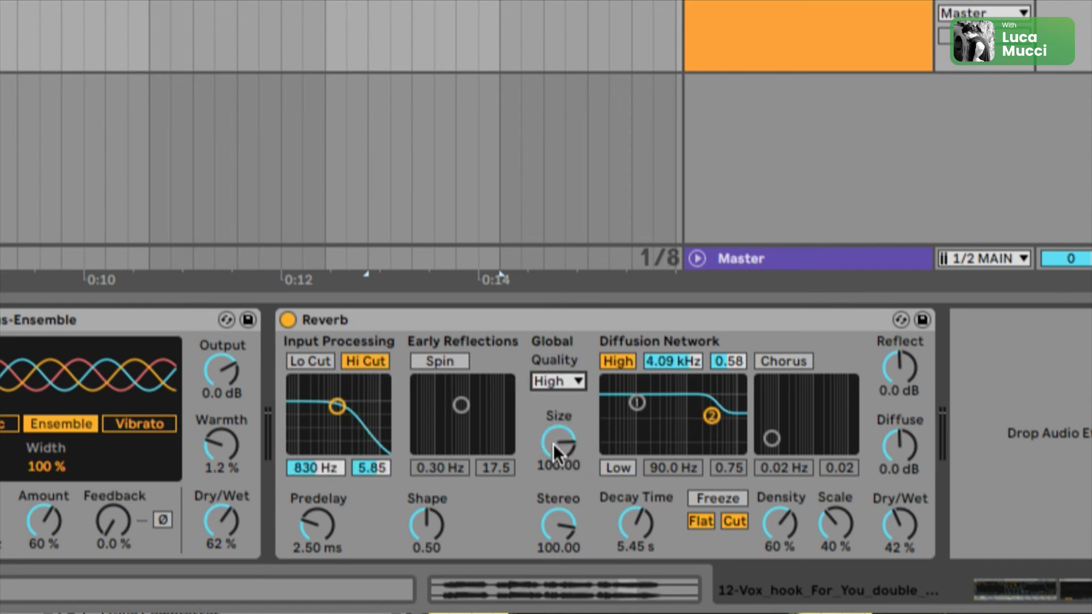
left_click_drag(557, 522, 557, 511)
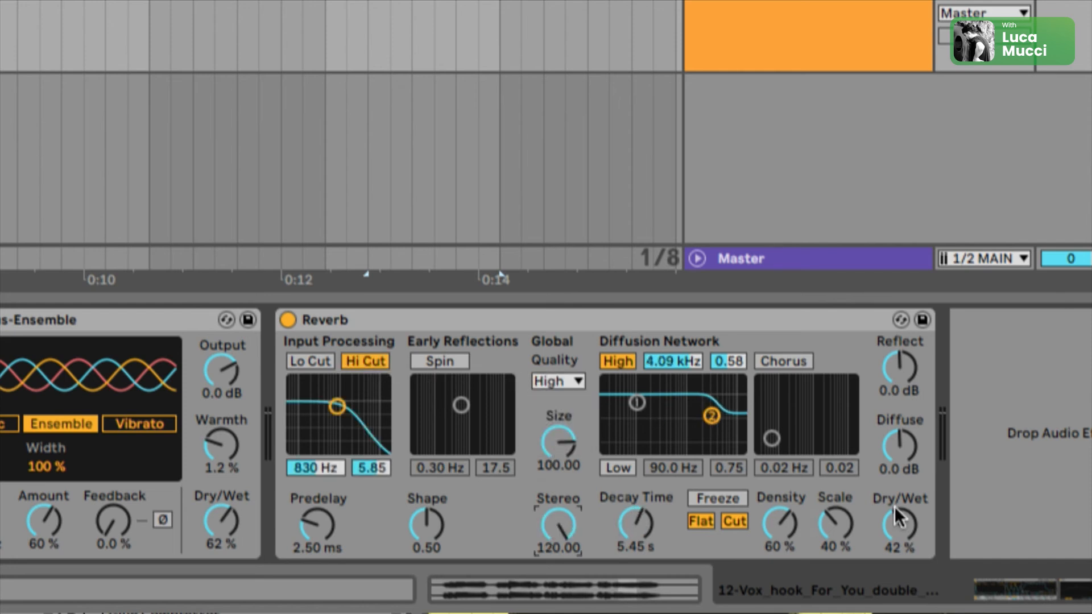
left_click_drag(896, 515, 895, 513)
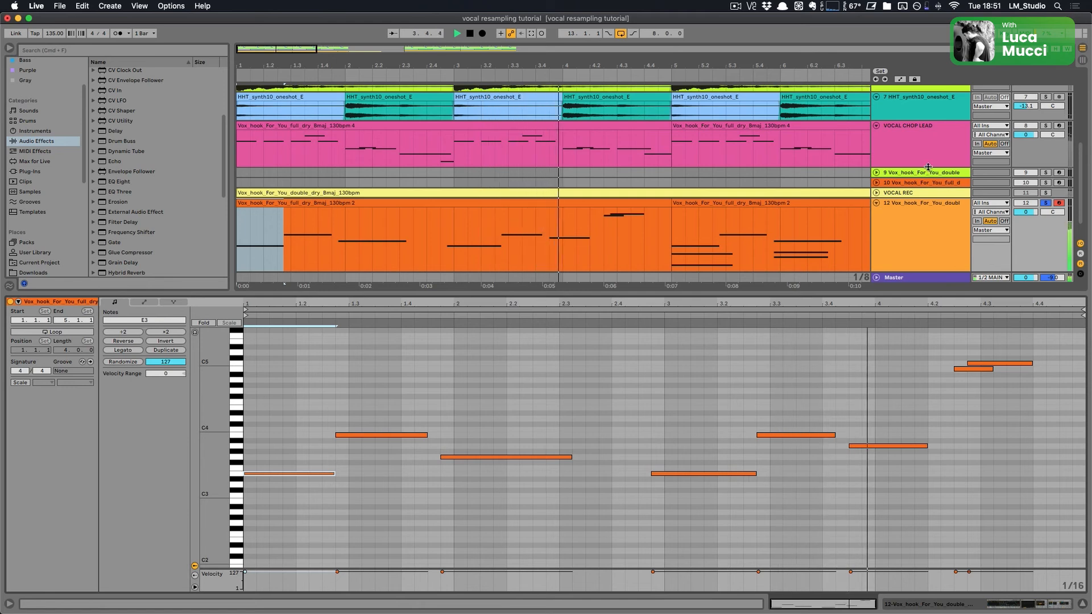
Step: Select both melody clips on the new vocal chop track and examine their notes together in the editor
key("s")
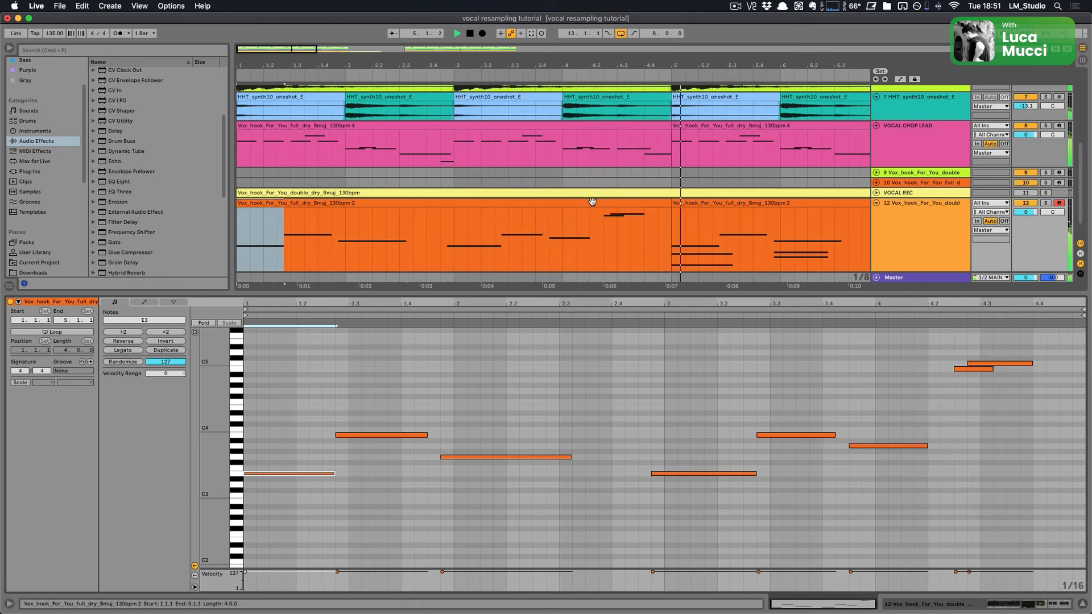
scroll(592, 201, "down", 4)
left_click(592, 202)
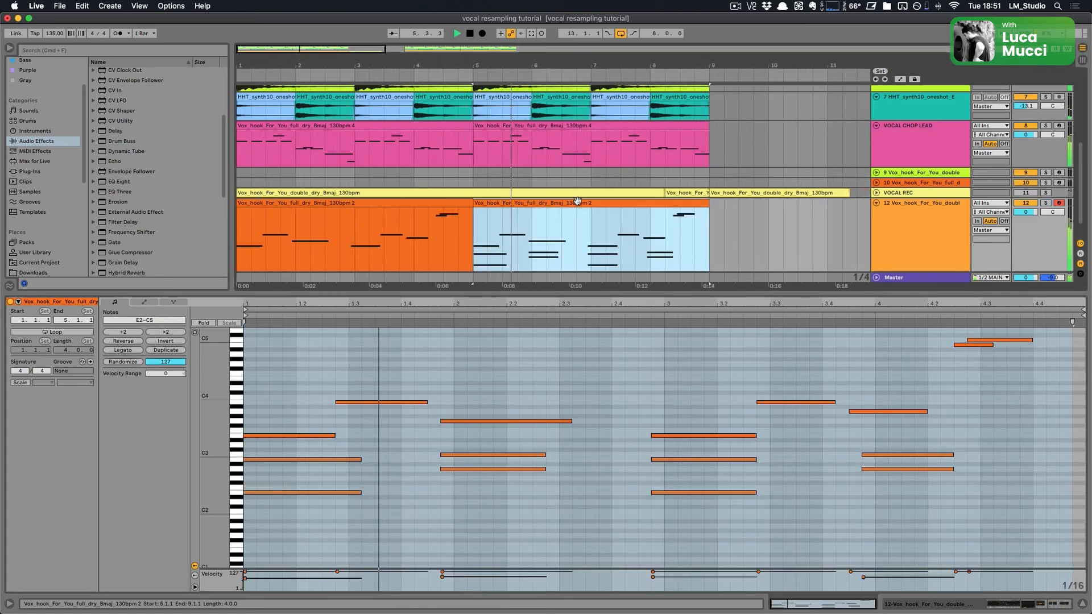
left_click(412, 203, "shift")
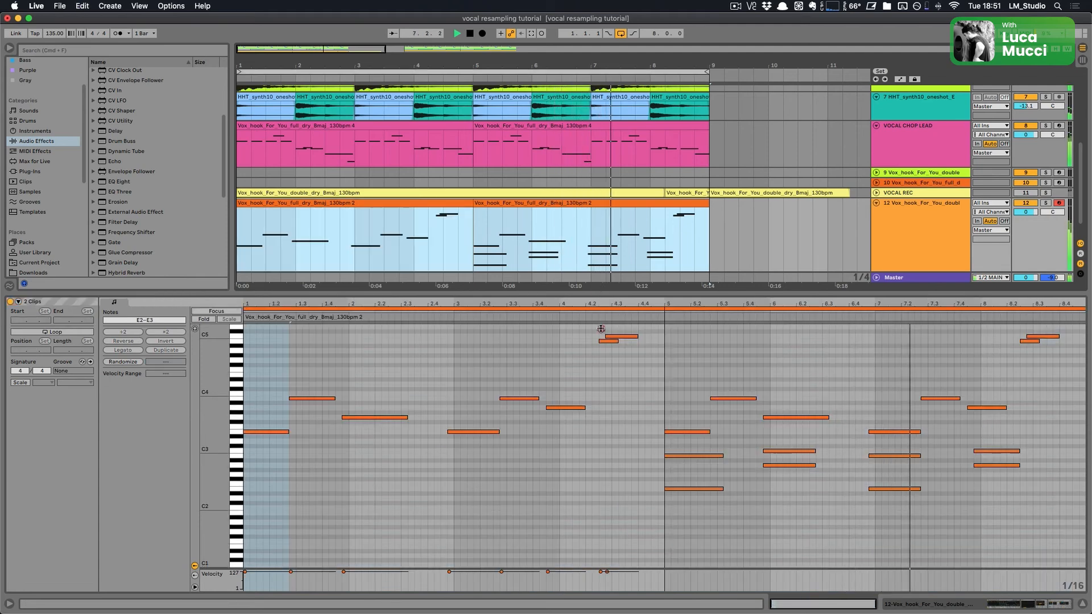
left_click_drag(618, 293, 619, 415)
key("z")
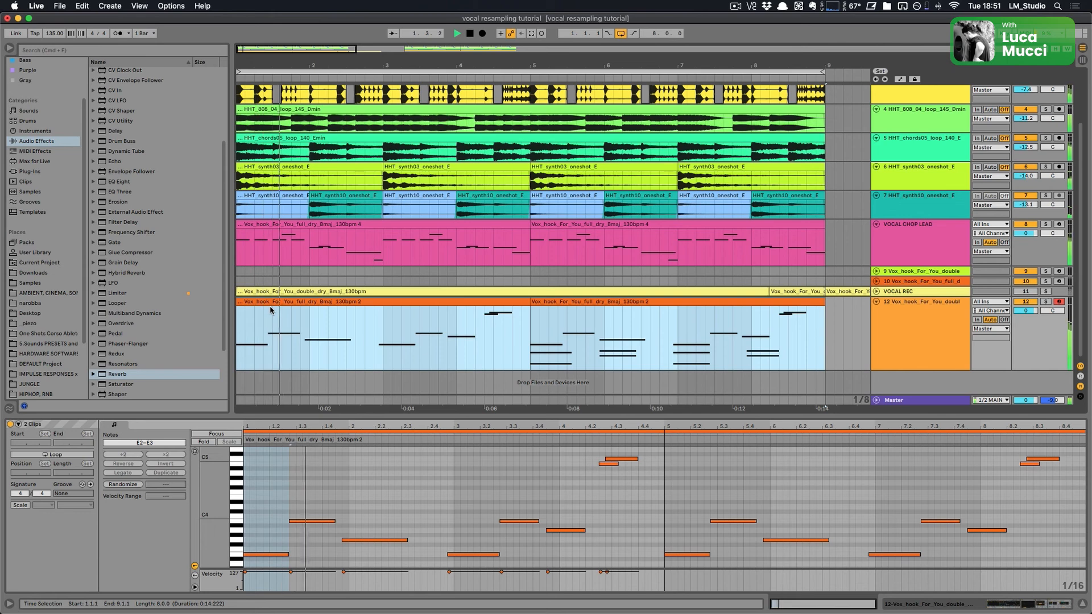
left_click(897, 328)
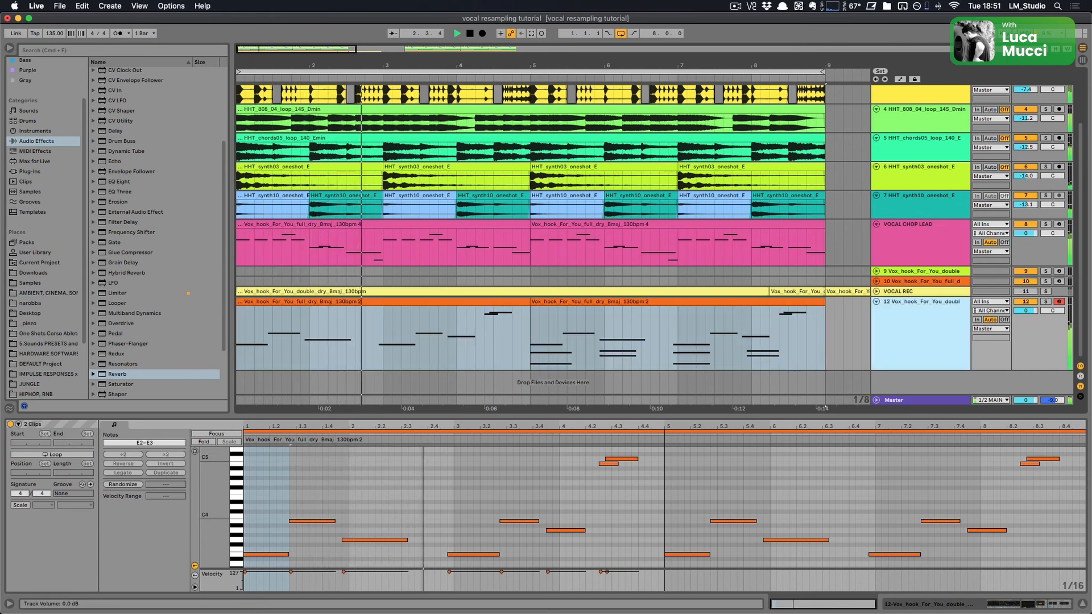
Step: Set the VOCAL CHOP LEAD track volume to -0.5 dB and solo the doubled vocal chop track
left_click_drag(1025, 233, 1025, 236)
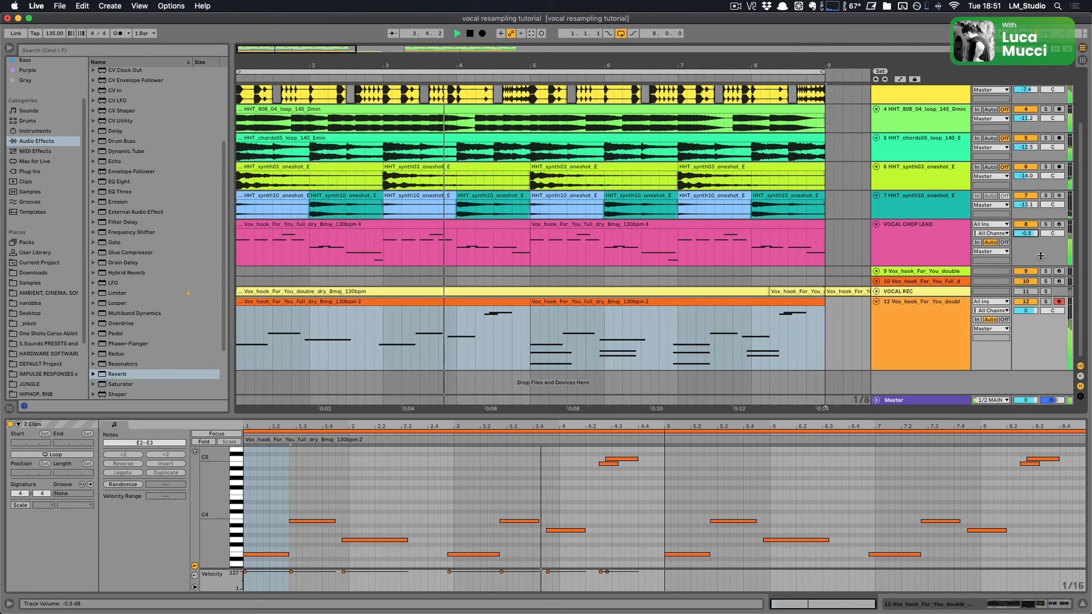
left_click(1046, 301)
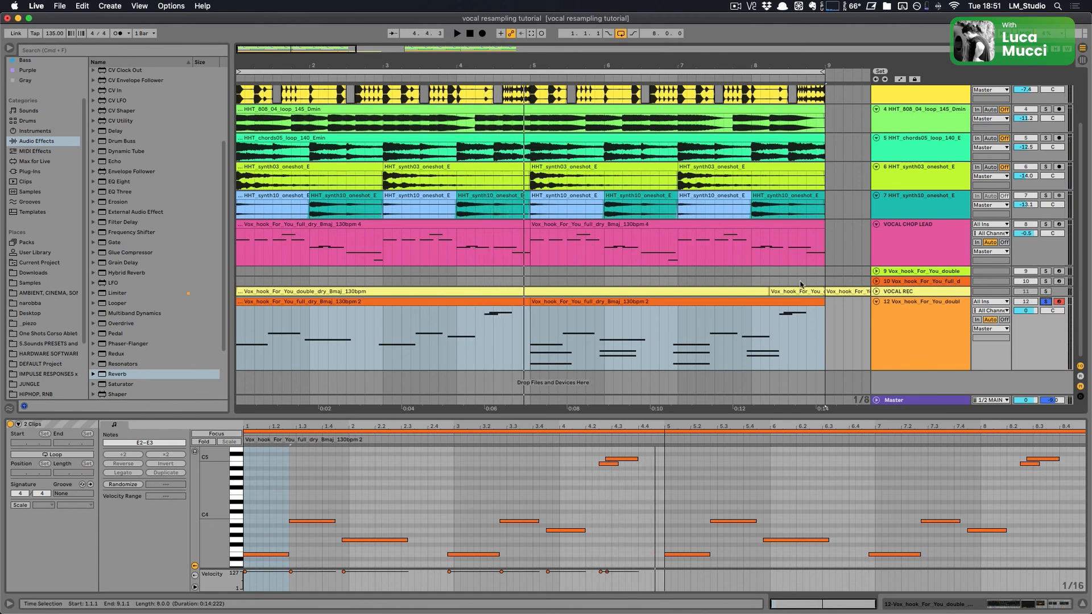
Step: Move the doubled vocal chop track up so it sits directly beneath the VOCAL CHOP LEAD track
left_click_drag(913, 320, 906, 255)
scroll(596, 237, "up", 1)
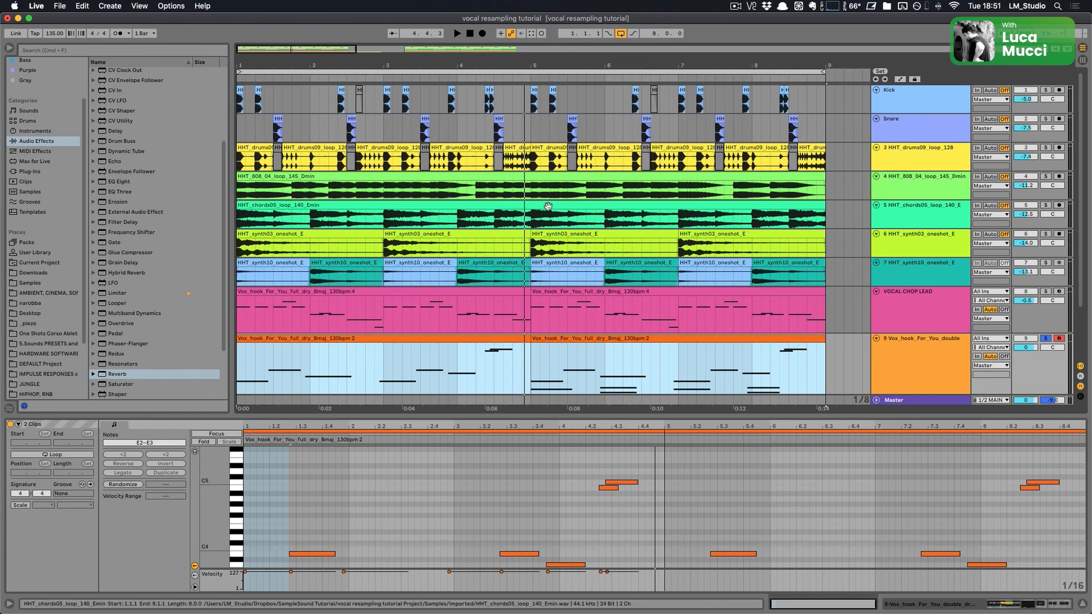
Step: Play the arrangement and select the first clips on the VOCAL CHOP LEAD and doubled vocal tracks to compare them
left_click(364, 291)
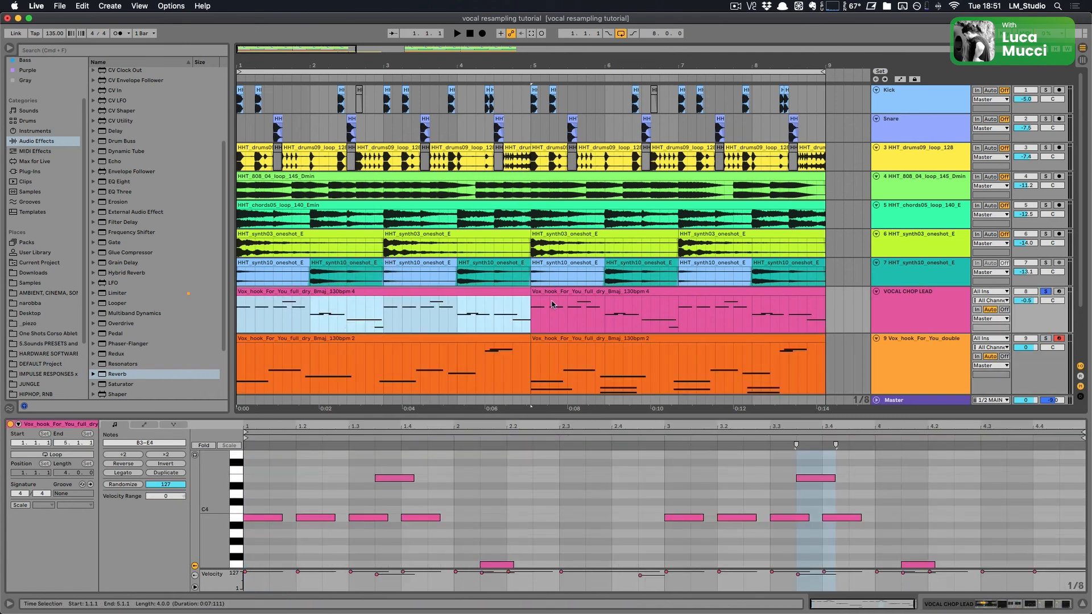
key("space")
left_click(491, 335)
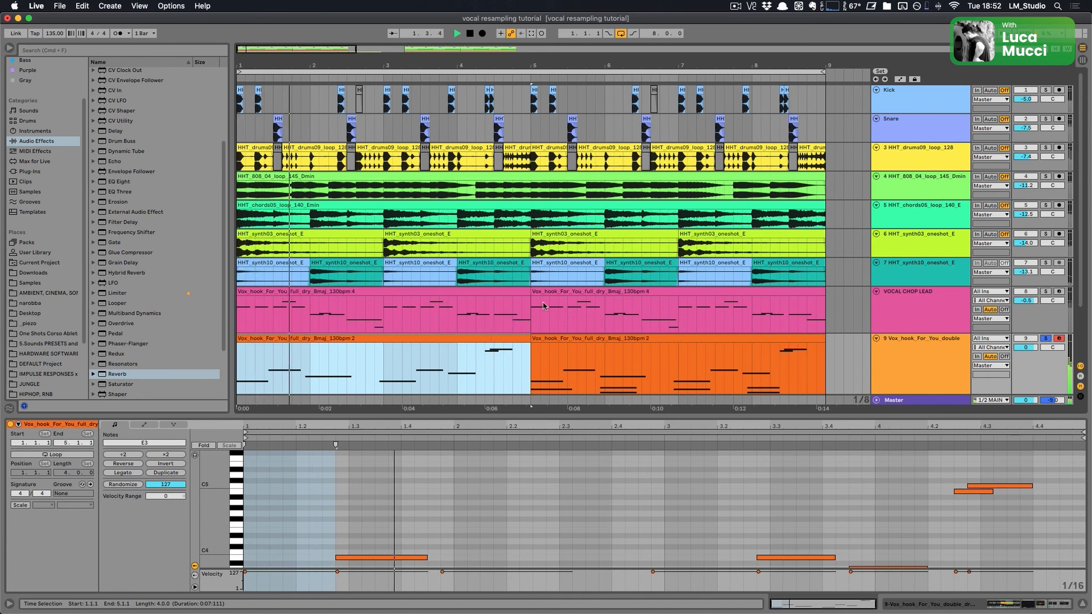
Step: Inspect the VOCAL CHOP LEAD device chain, showing the Simpler's sample view and scrolling through its effects
left_click(904, 307)
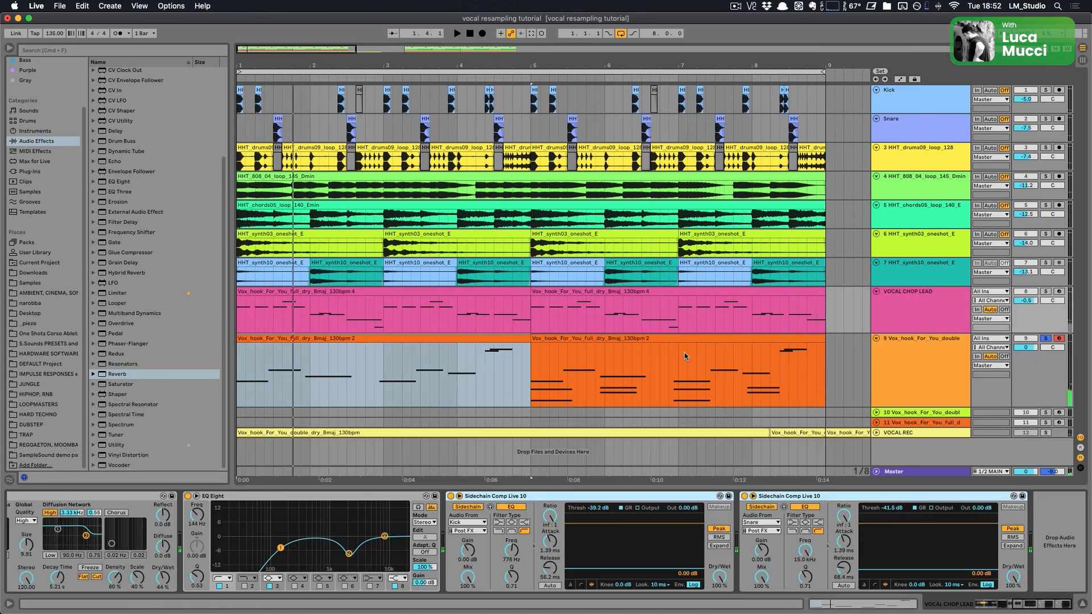
left_click(347, 496)
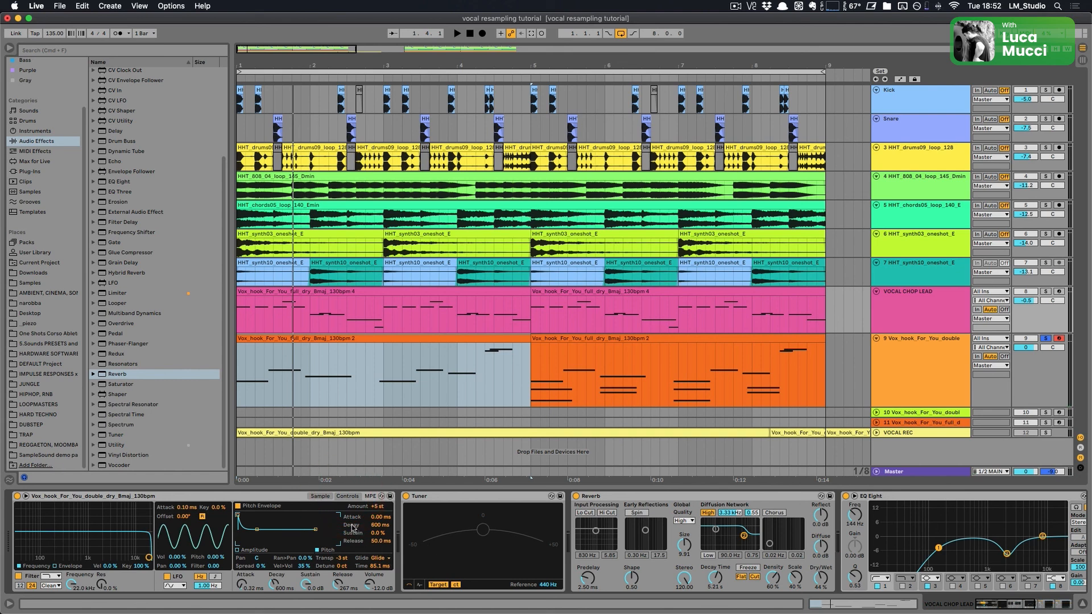
left_click(327, 497)
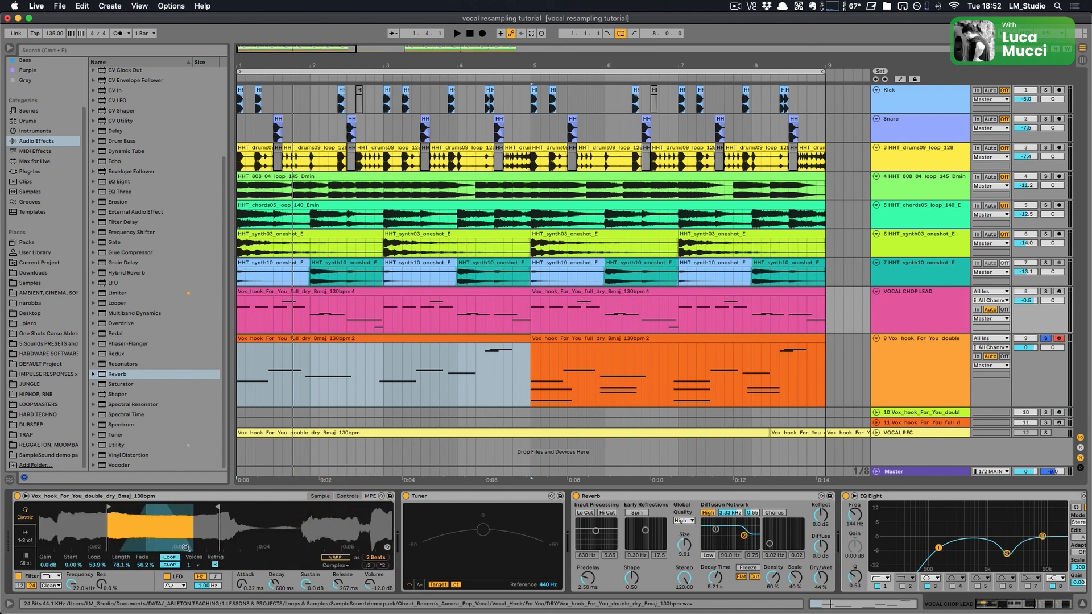
scroll(698, 504, "right", 5)
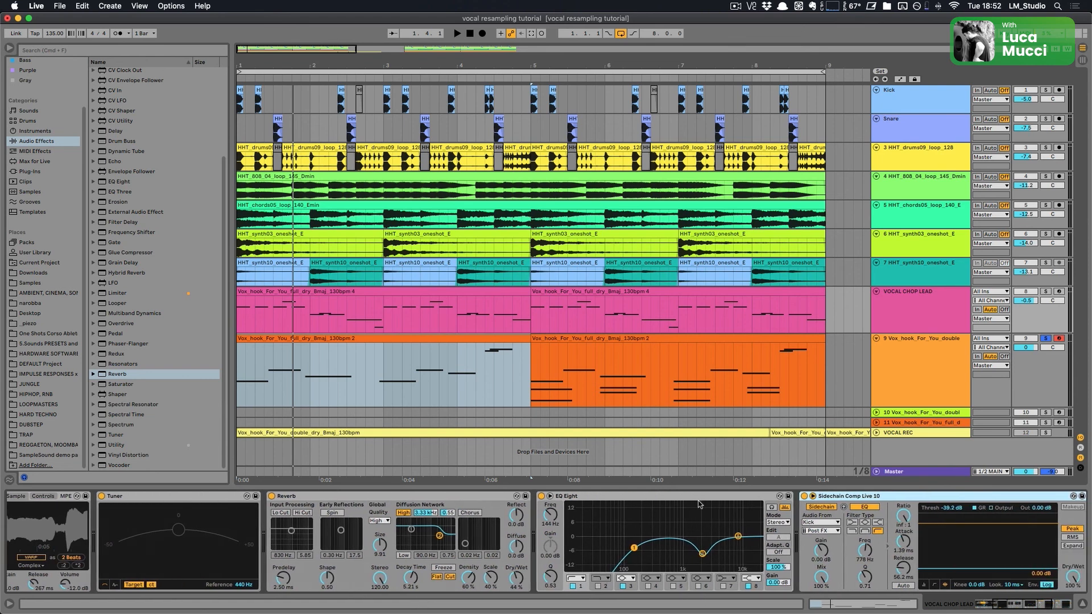
Step: Unsolo the doubled vocal track, restart playback and shrink the track height to hear all parts together
left_click(1045, 338)
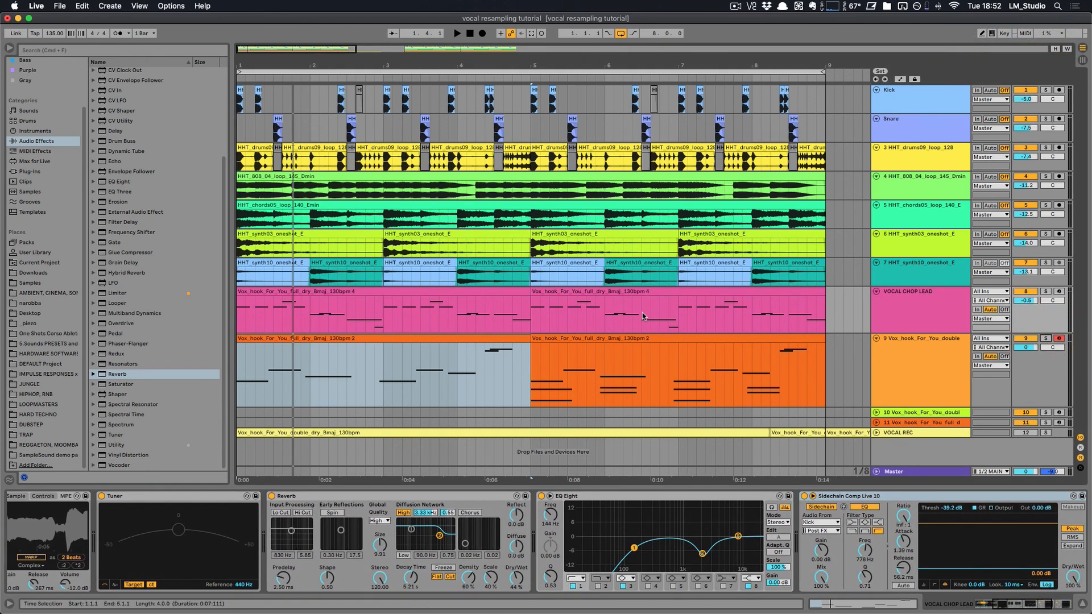
key("space")
left_click_drag(892, 407, 891, 383)
Step: Select the second doubled-vocal clip and raise its Reverb dry/wet to about 46 %
left_click(647, 338)
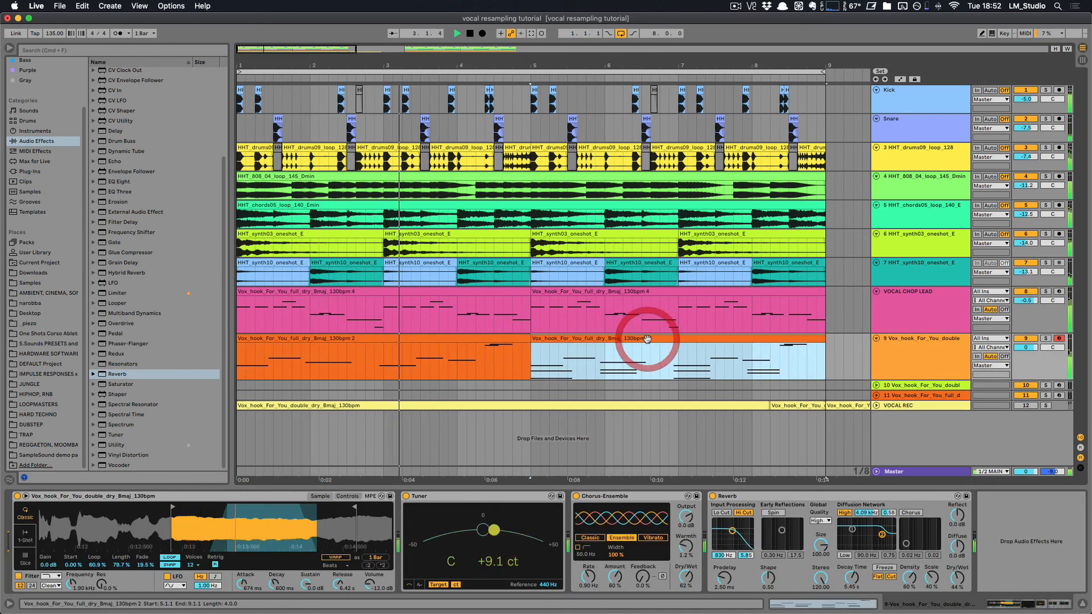
left_click_drag(957, 578, 957, 576)
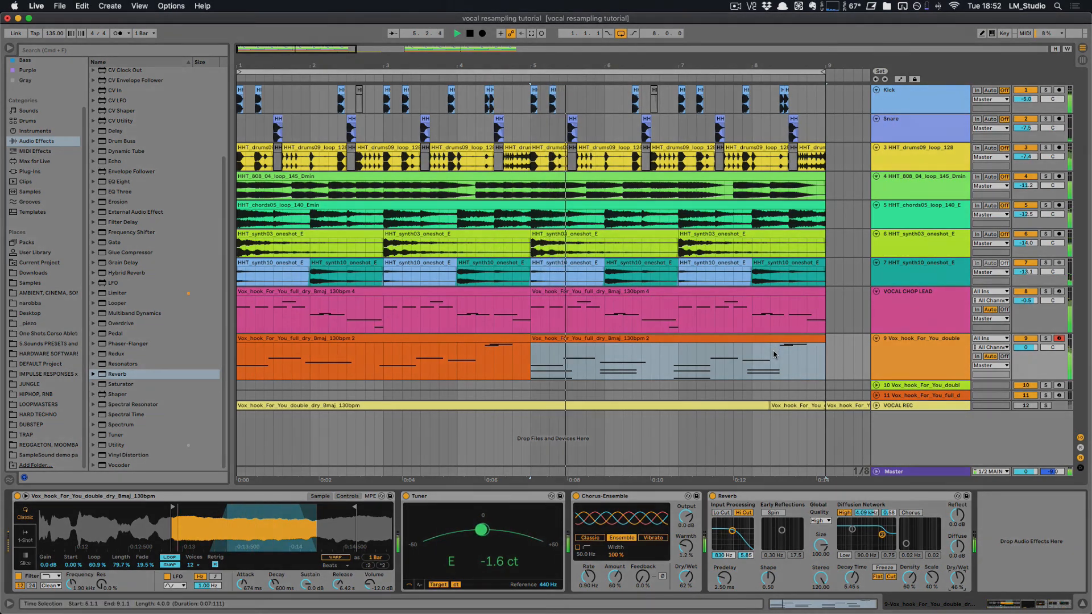
Step: Open the HHT_chords05 loop clip in the clip editor
left_click(774, 354)
double_click(474, 205)
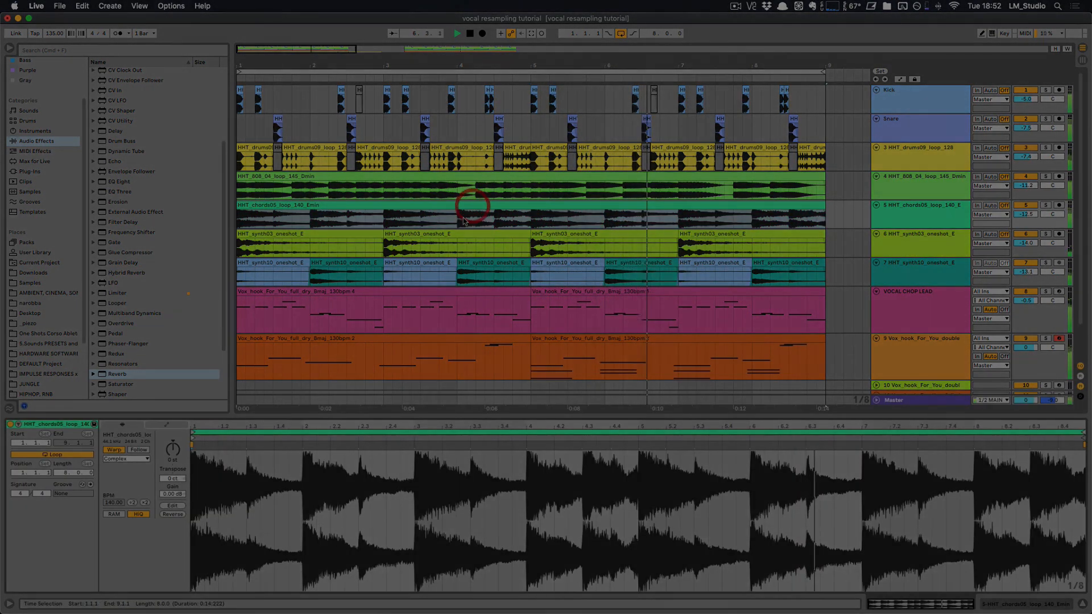